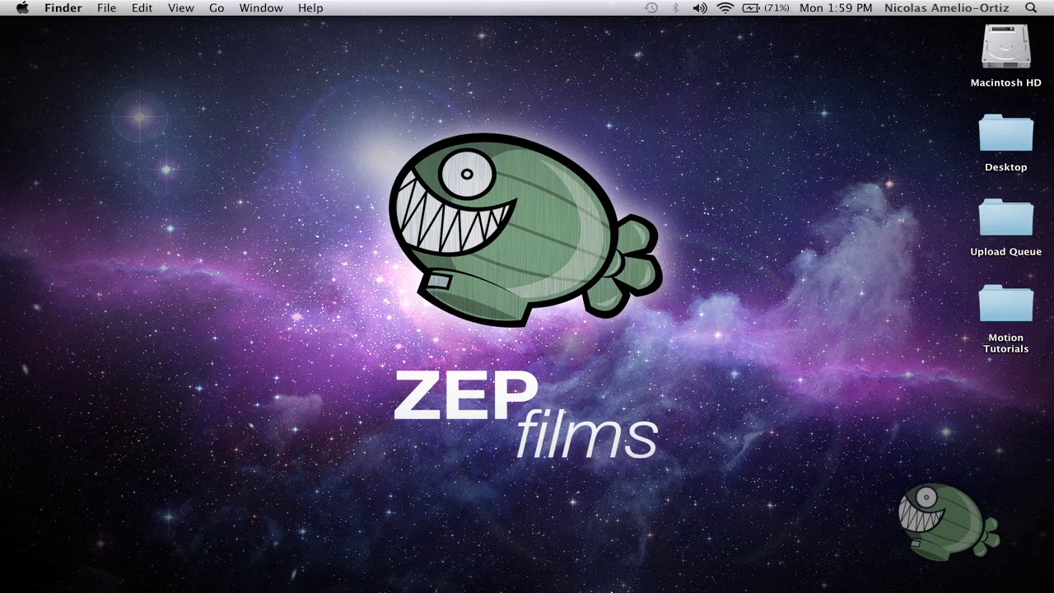
Switch from the Finder desktop to Final Cut Pro, showing the Tutorial project timeline.
{"action": "left_click", "coordinate": [420, 565]}
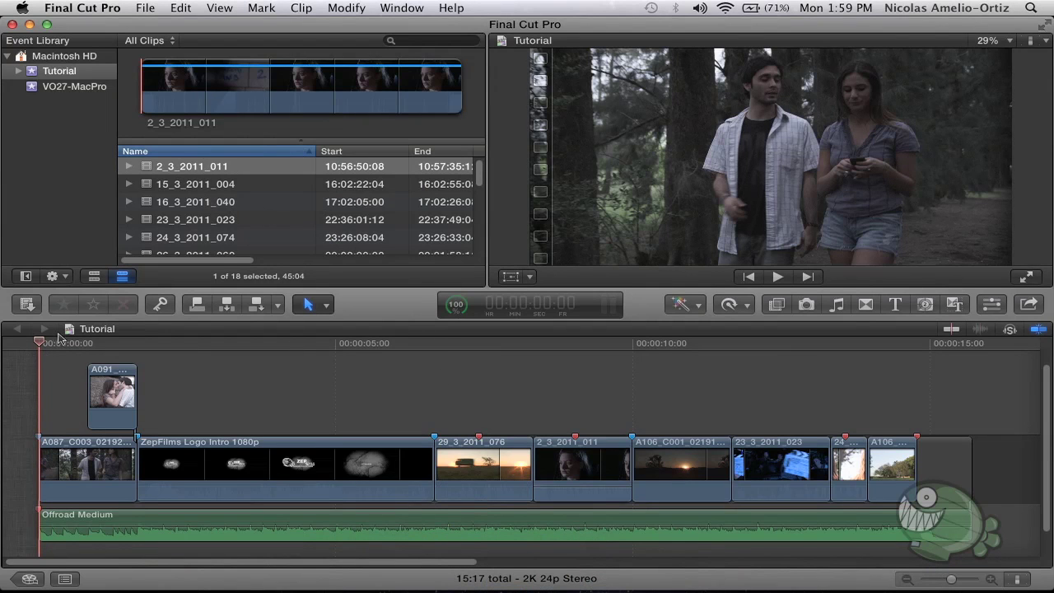
Scrub through the ZepFilms logo intro and select the ZepFilms Logo Intro clip.
{"action": "left_click_drag", "start_coordinate": [39, 344], "coordinate": [138, 355]}
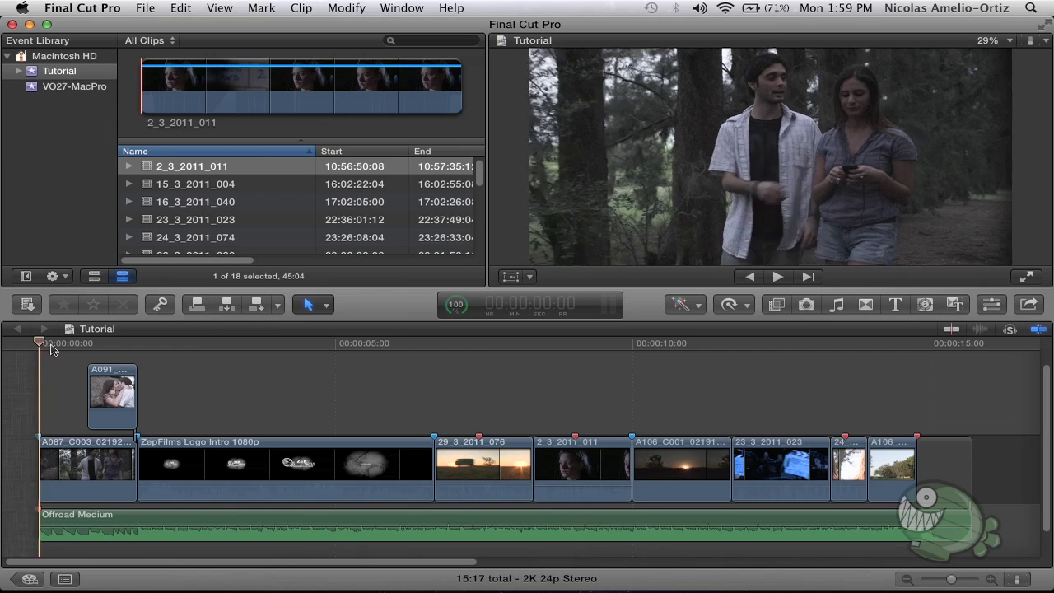
{"action": "mouse_move", "coordinate": [140, 356]}
{"action": "left_mouse_down"}
{"action": "mouse_move", "coordinate": [342, 346]}
{"action": "mouse_move", "coordinate": [794, 351]}
{"action": "left_mouse_up"}
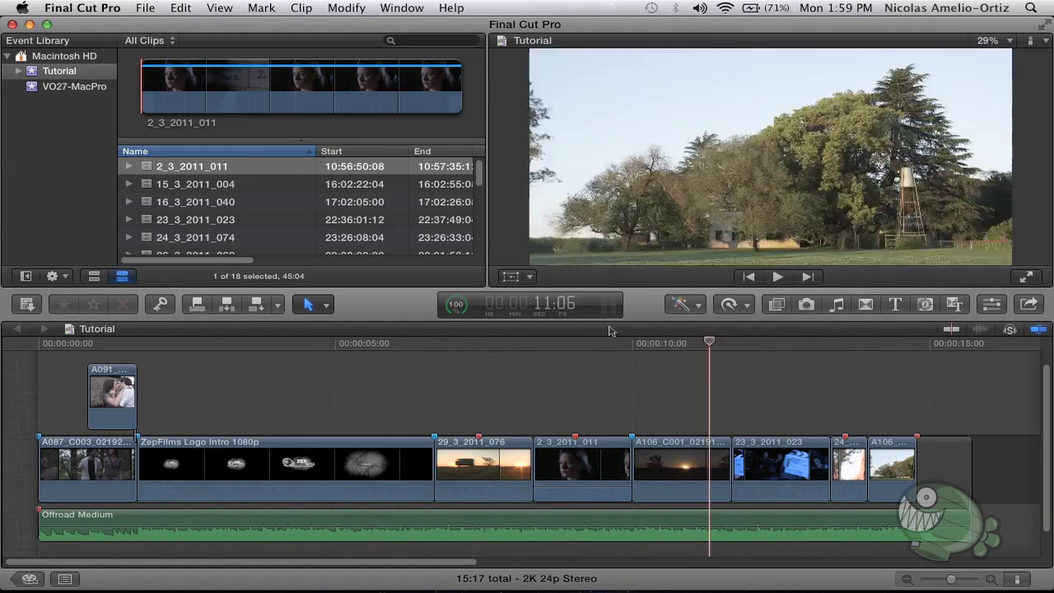
{"action": "left_click_drag", "start_coordinate": [795, 351], "coordinate": [39, 341]}
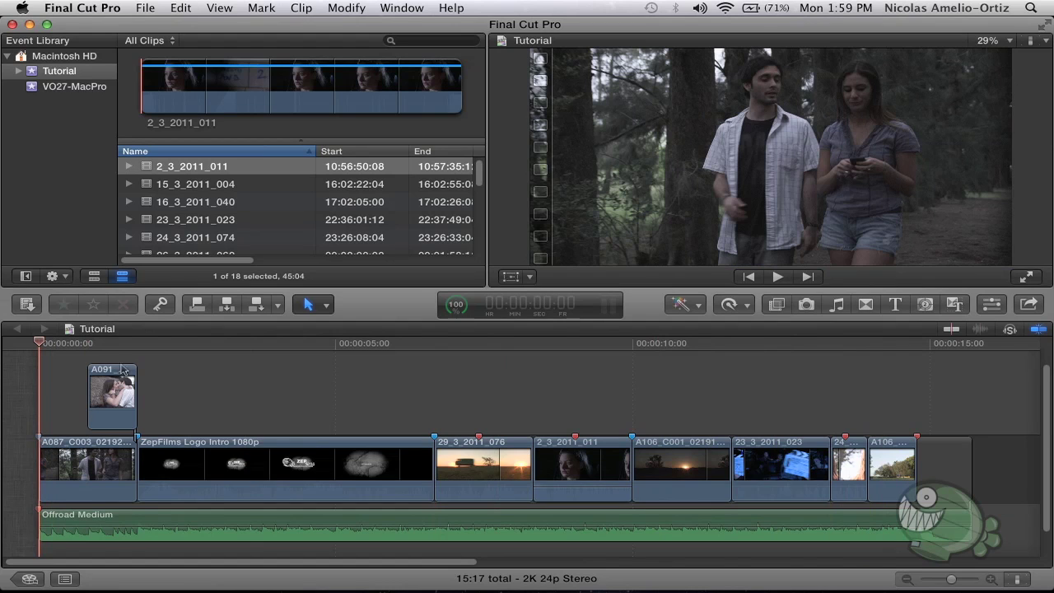
{"action": "left_click", "coordinate": [157, 442]}
Show the Timeline Index listing the project's 11 clips.
{"action": "mouse_move", "coordinate": [614, 487]}
{"action": "left_click", "coordinate": [63, 580]}
{"action": "left_click", "coordinate": [65, 580]}
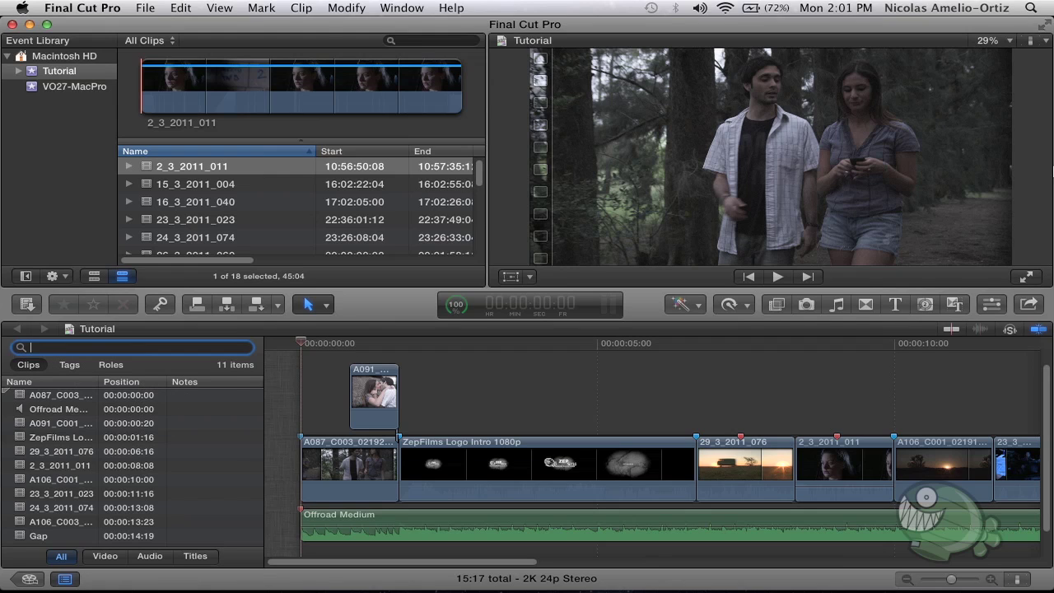
Search the timeline index for 'zep' and jump to the ZepFilms Logo clip.
{"action": "type", "text": "zep"}
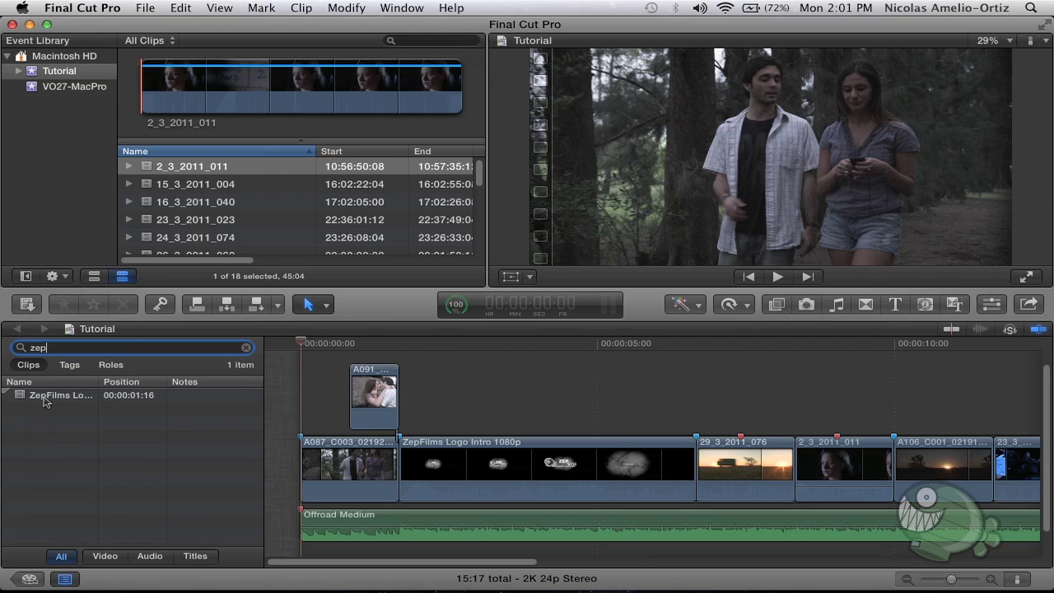
{"action": "left_click", "coordinate": [453, 344]}
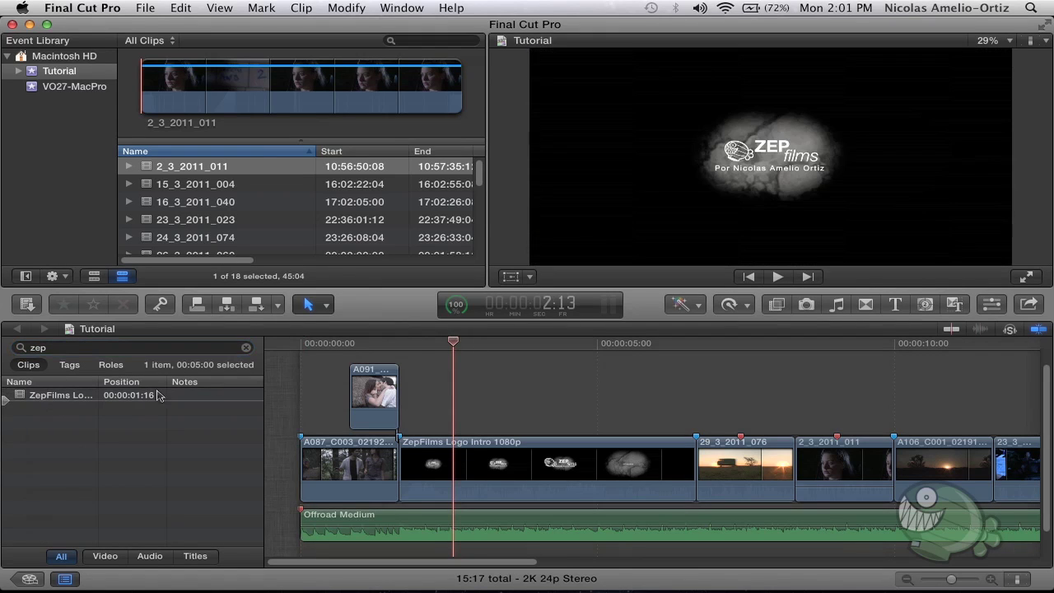
{"action": "left_click", "coordinate": [63, 399]}
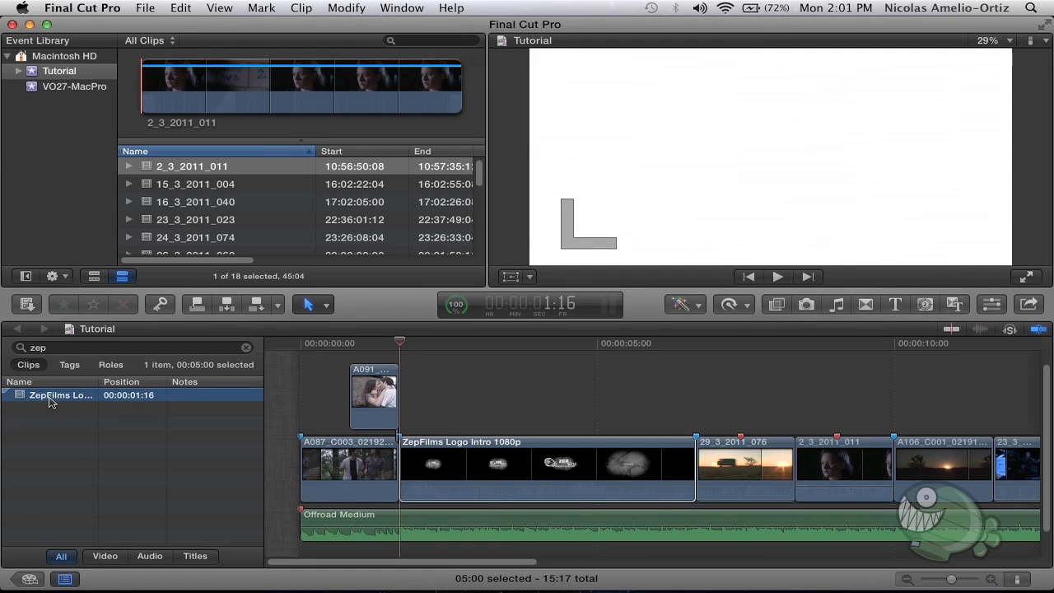
Clear the search so all 11 clips list again, with the playhead at the start.
{"action": "double_click", "coordinate": [56, 346]}
{"action": "key", "text": "BackSpace"}
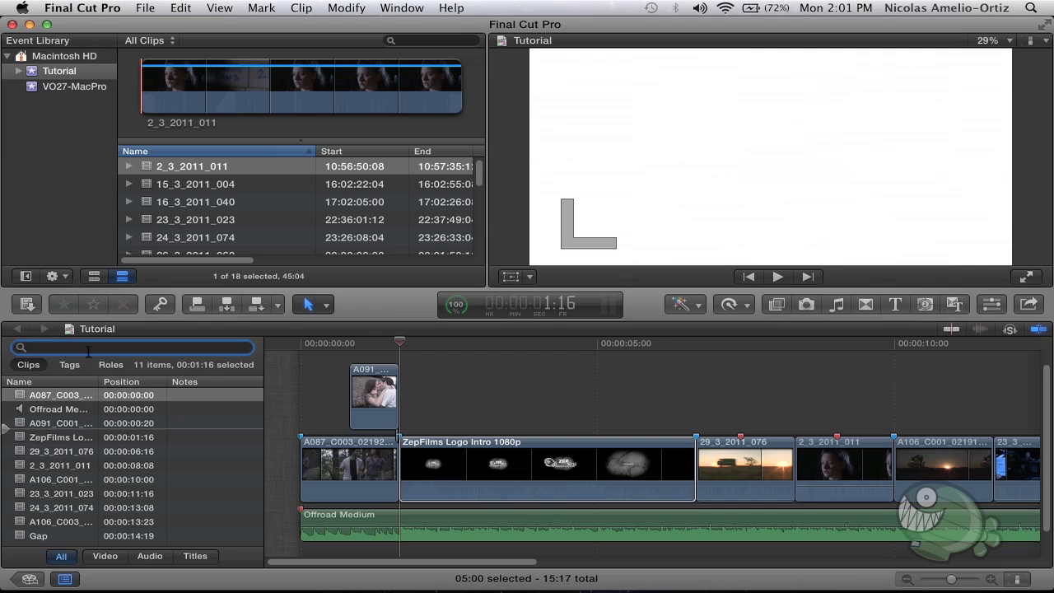
{"action": "key", "text": "Home"}
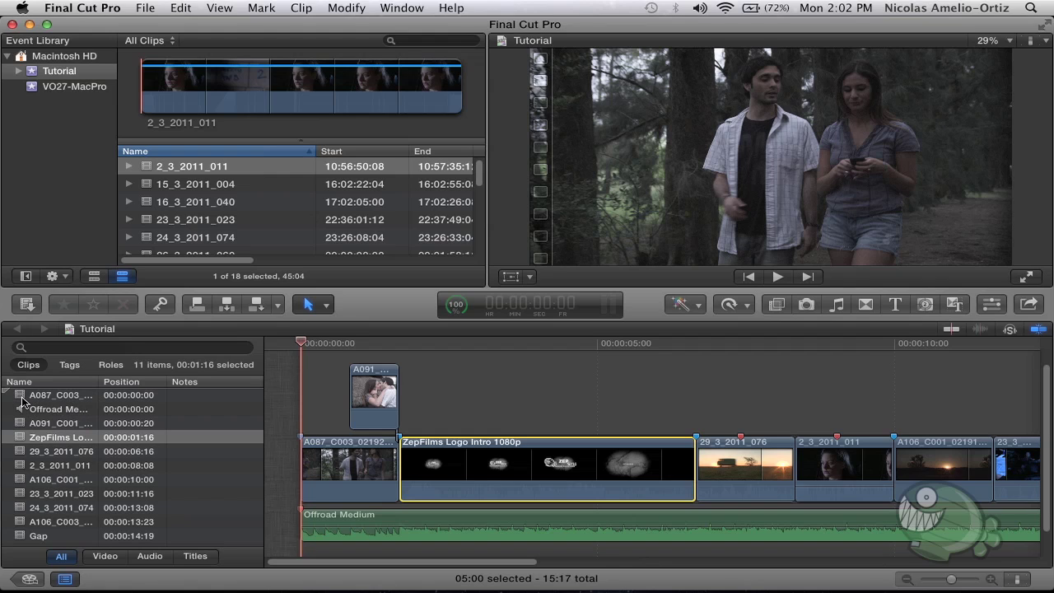
Jump to A087, Offroad Medium, A091 and 24_3_2011_074 from the index, then show only video clips.
{"action": "left_click", "coordinate": [23, 397]}
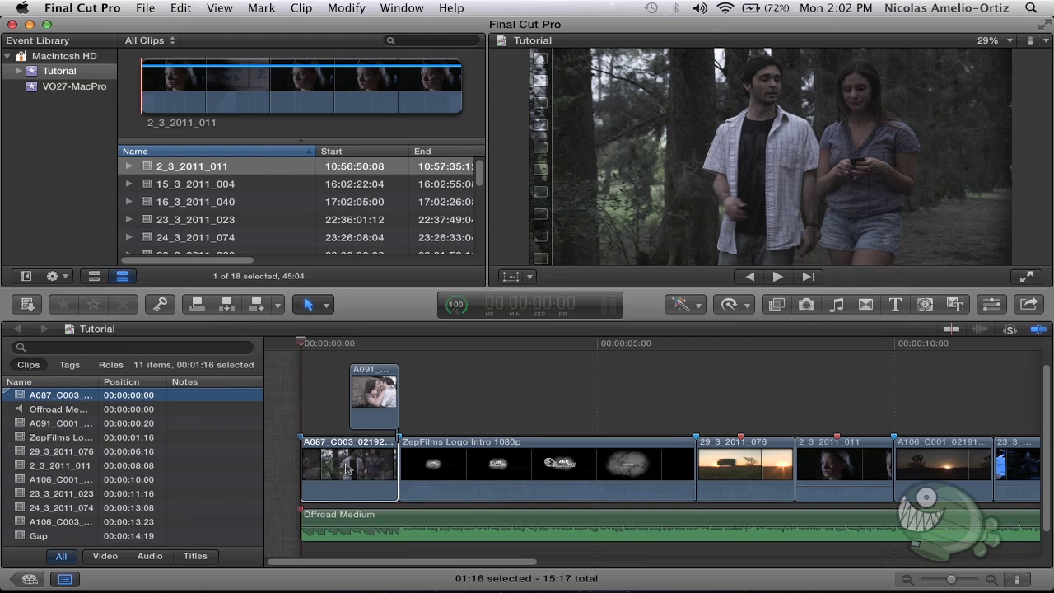
{"action": "left_click", "coordinate": [57, 410]}
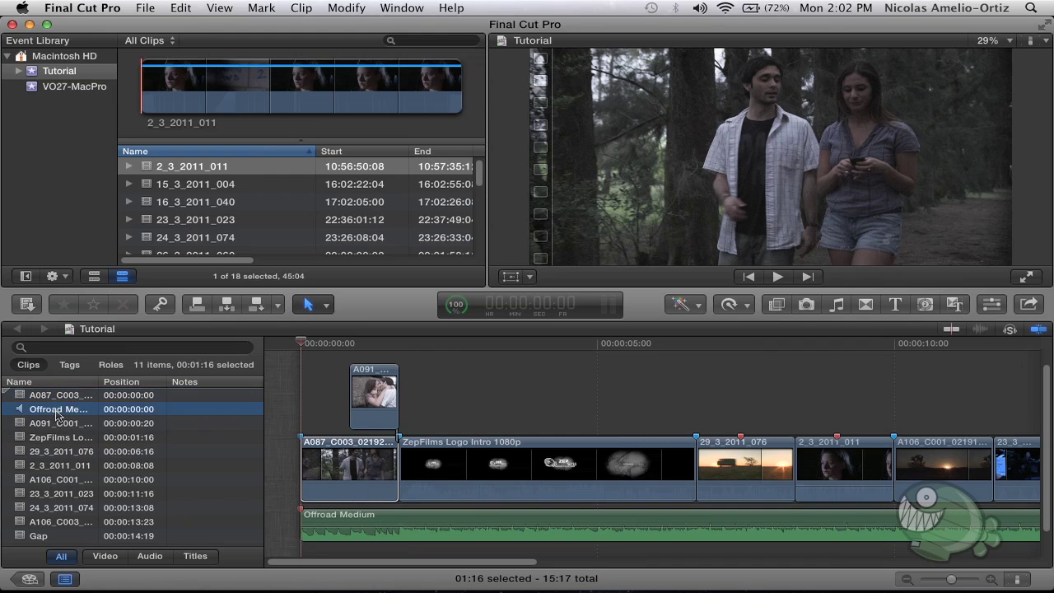
{"action": "left_click", "coordinate": [116, 423]}
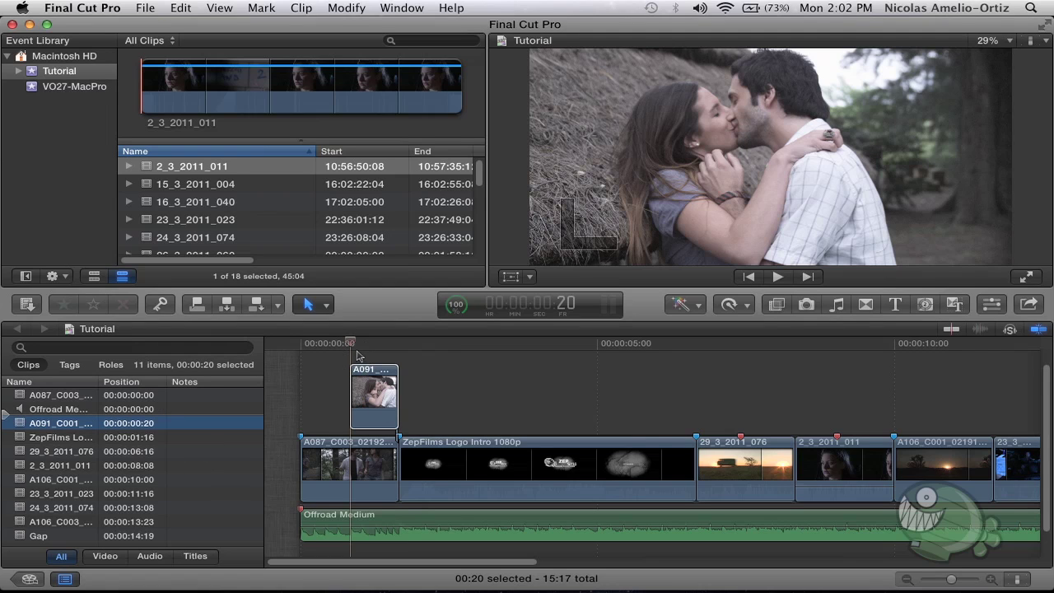
{"action": "left_click", "coordinate": [62, 504]}
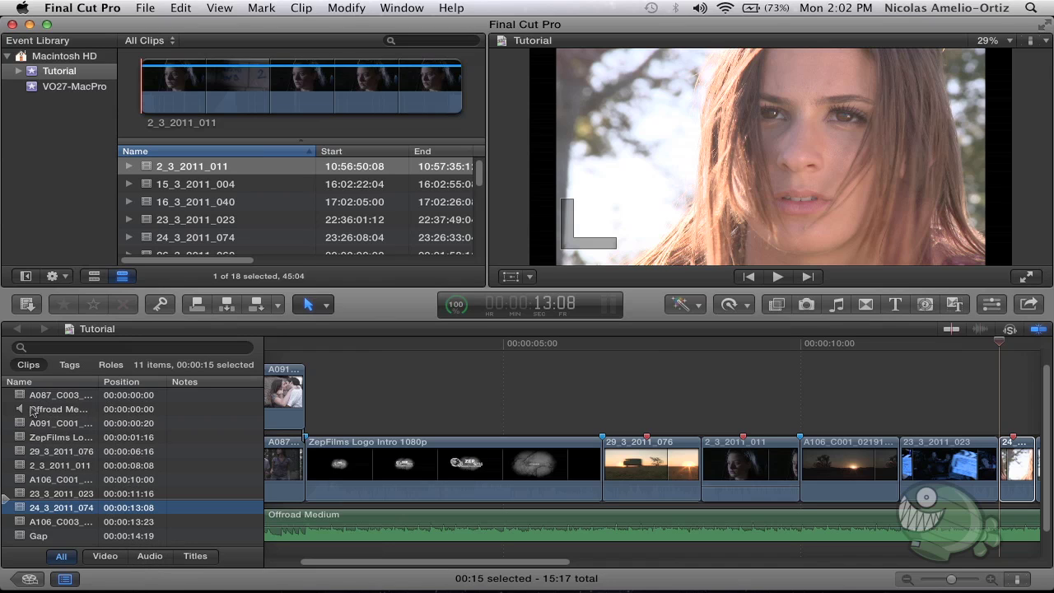
{"action": "left_click", "coordinate": [103, 558]}
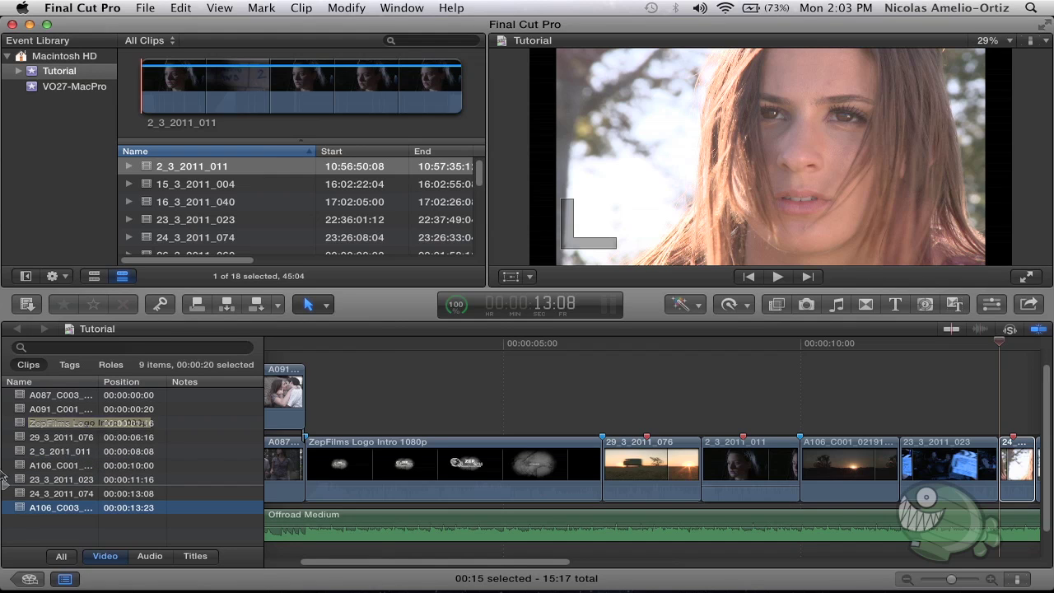
Filter the index to audio (Offroad Medium only), then titles (none), then back to All.
{"action": "left_click", "coordinate": [151, 556]}
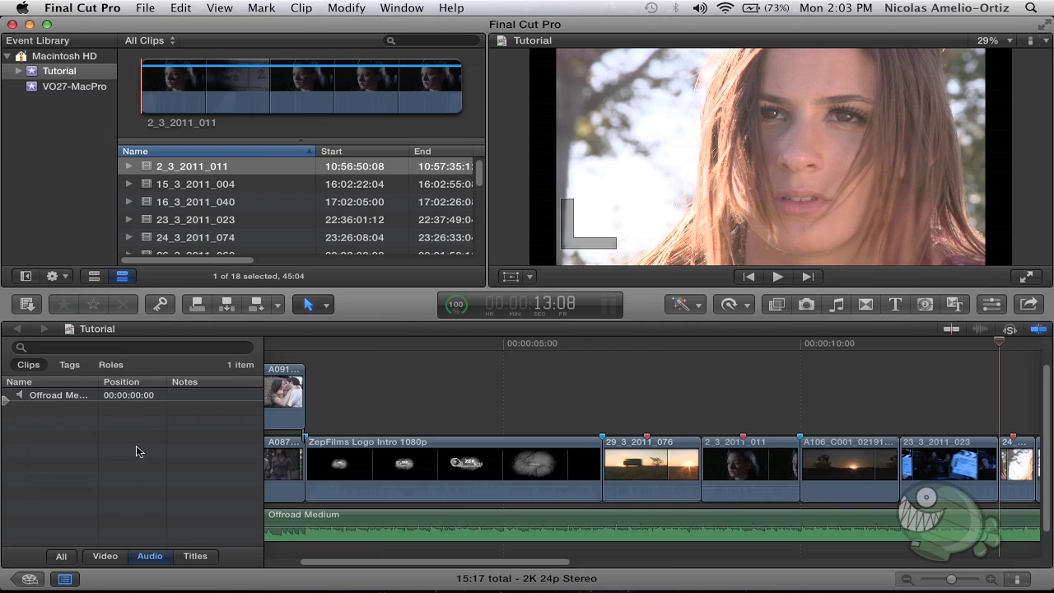
{"action": "left_click", "coordinate": [196, 556]}
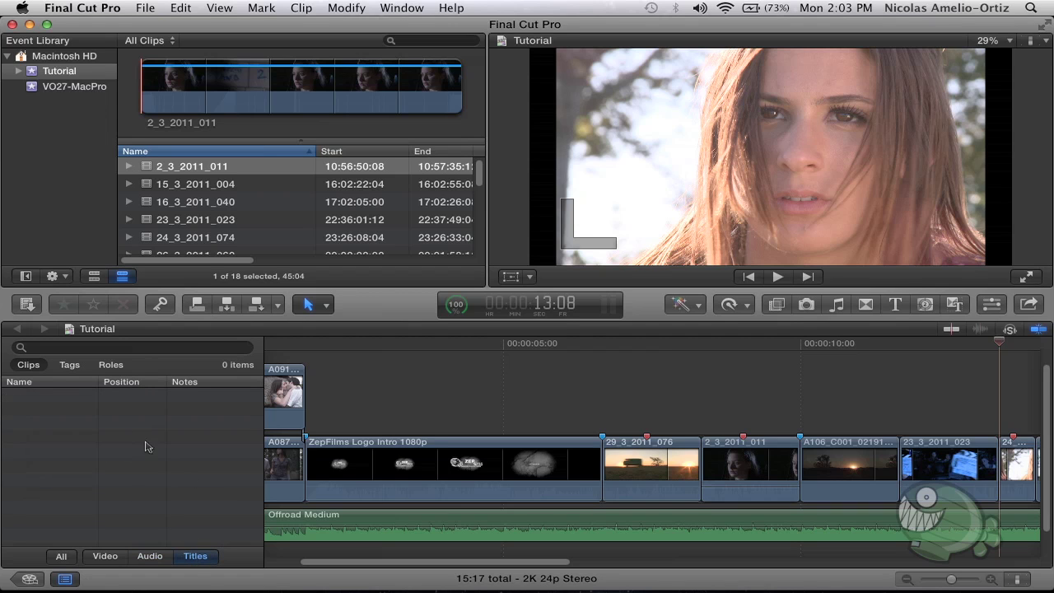
{"action": "key", "text": "Home"}
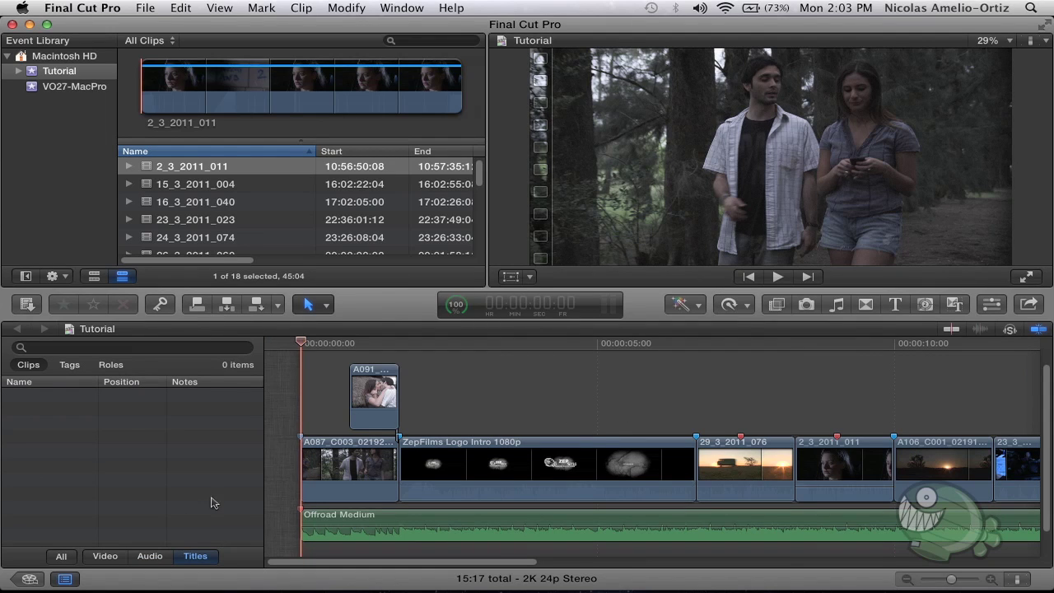
{"action": "left_click", "coordinate": [58, 557]}
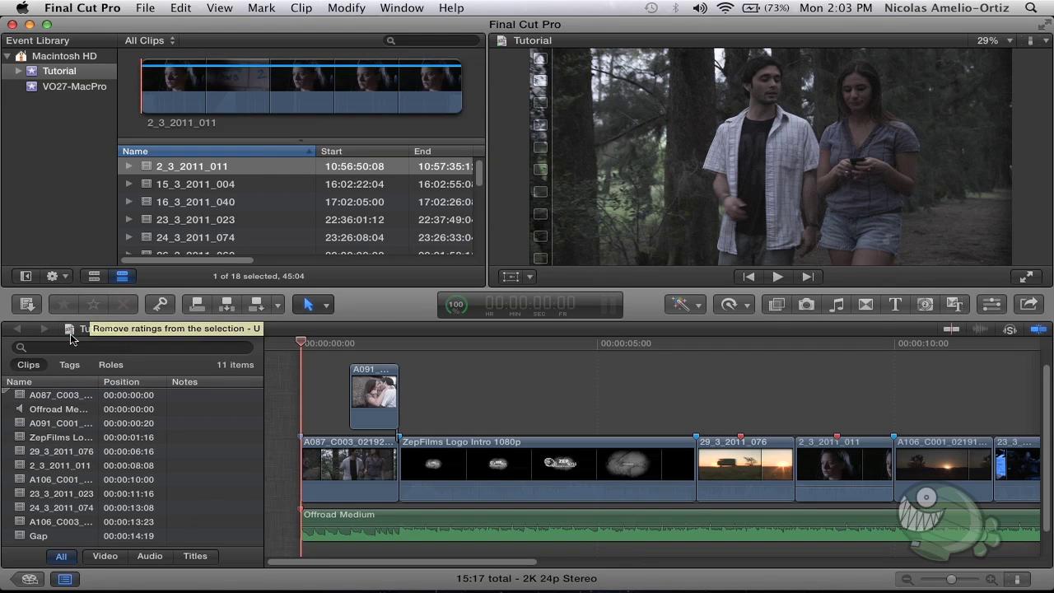
{"action": "left_click", "coordinate": [66, 364]}
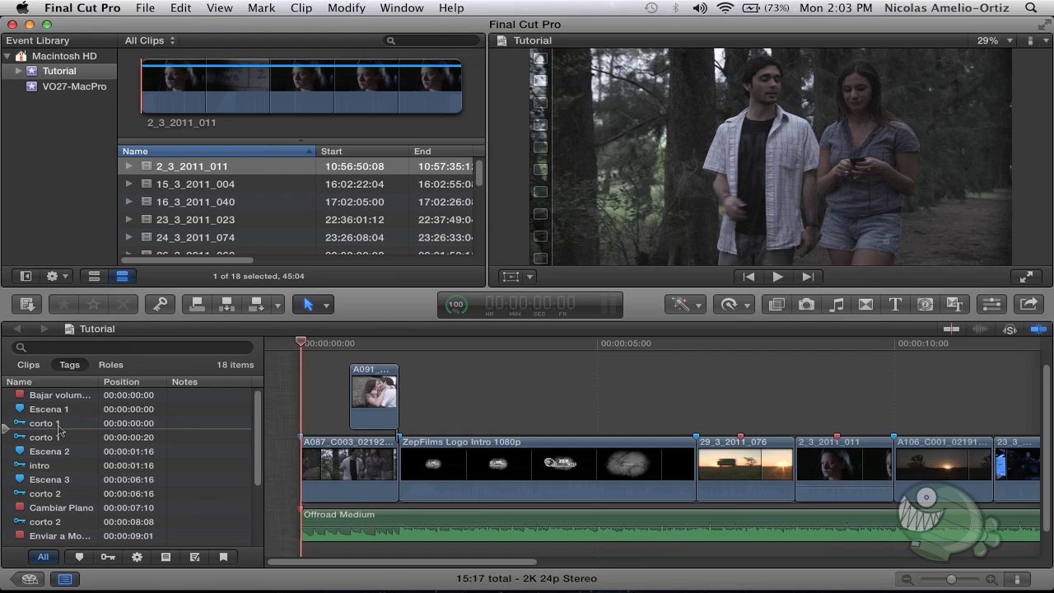
{"action": "left_click", "coordinate": [59, 426]}
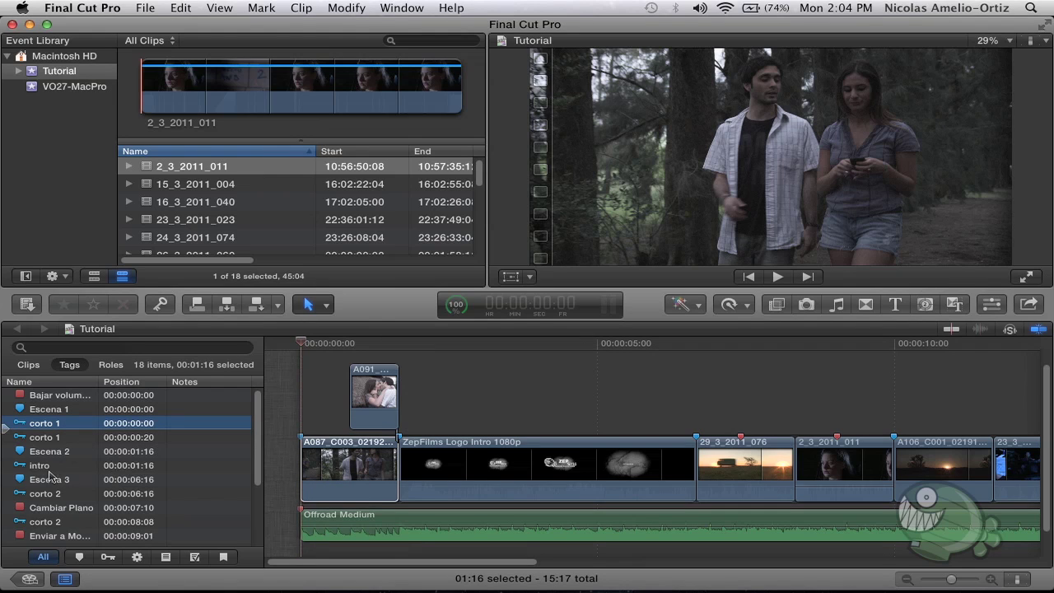
{"action": "left_click", "coordinate": [80, 440]}
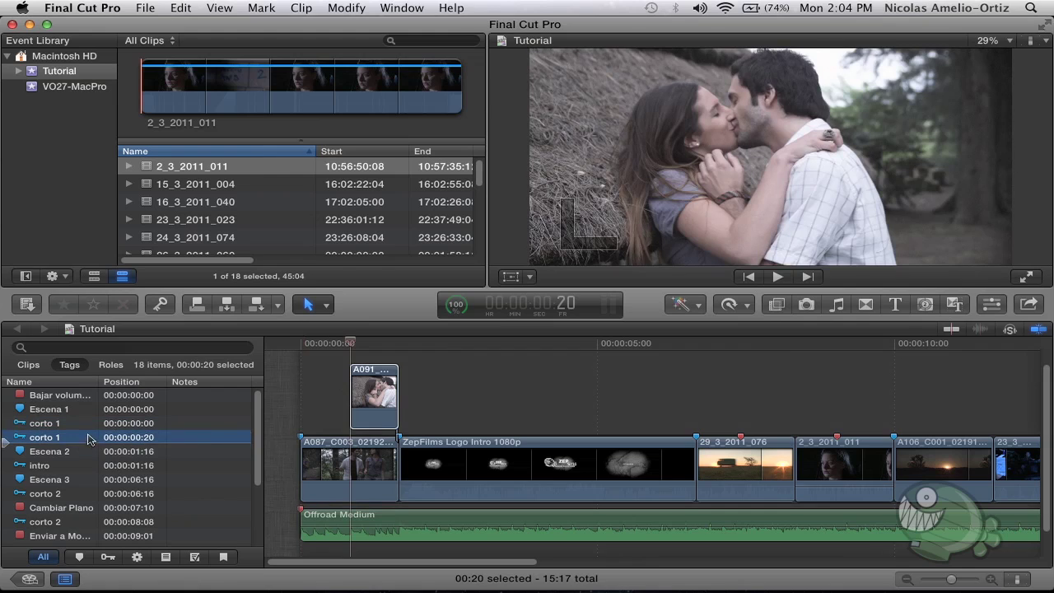
{"action": "left_click", "coordinate": [80, 427]}
{"action": "left_click", "coordinate": [100, 424]}
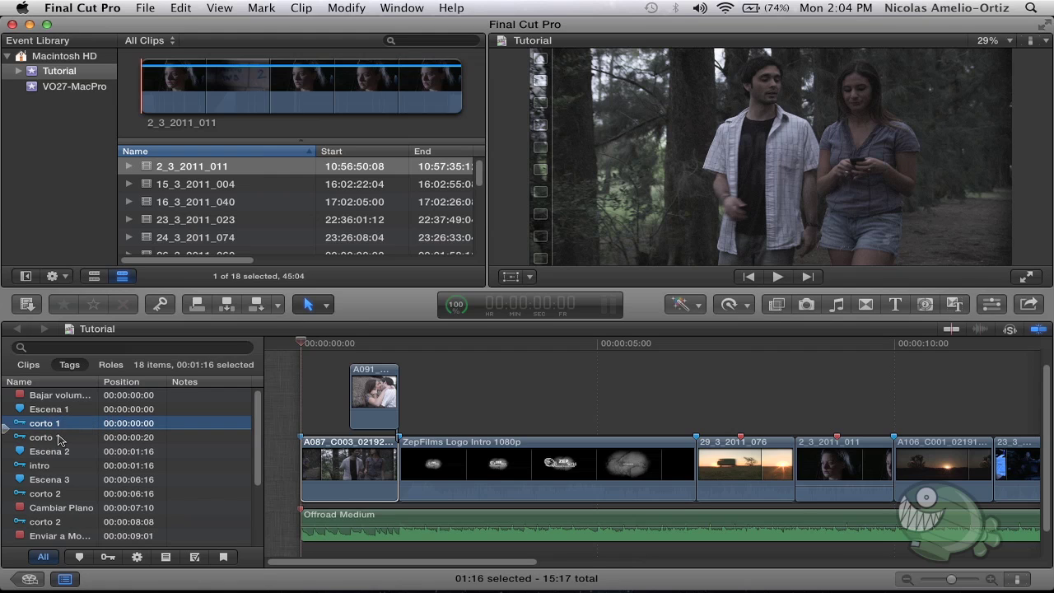
{"action": "left_click", "coordinate": [59, 437]}
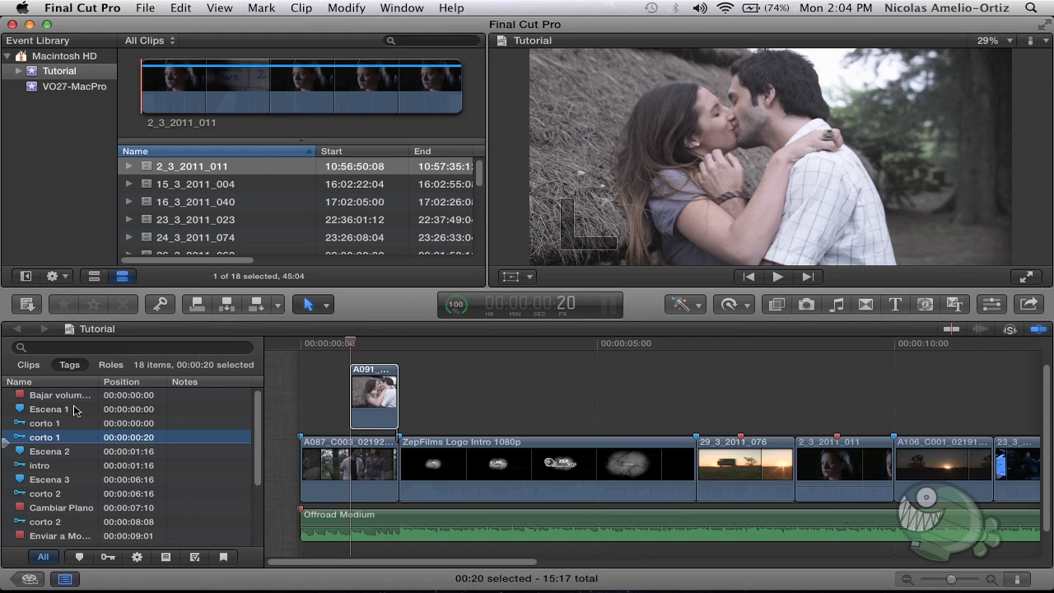
{"action": "left_click", "coordinate": [366, 393]}
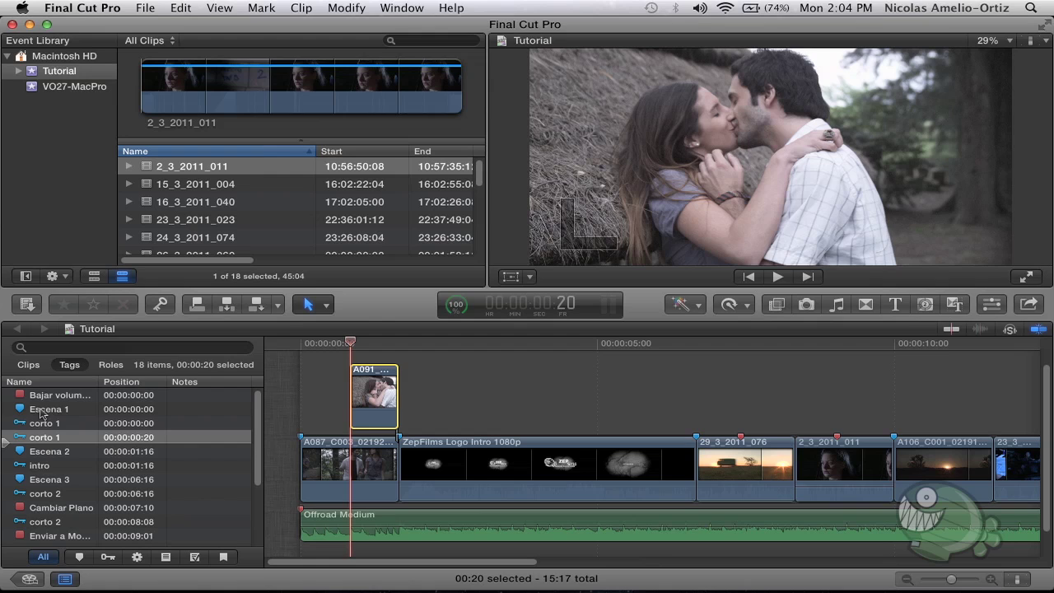
{"action": "left_click", "coordinate": [39, 411]}
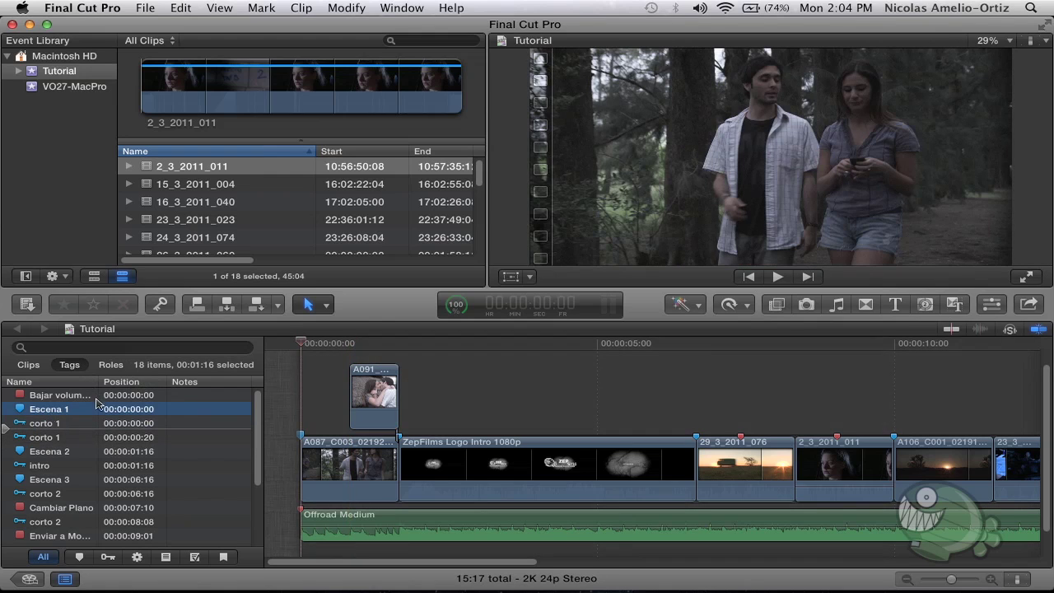
{"action": "left_click", "coordinate": [69, 456]}
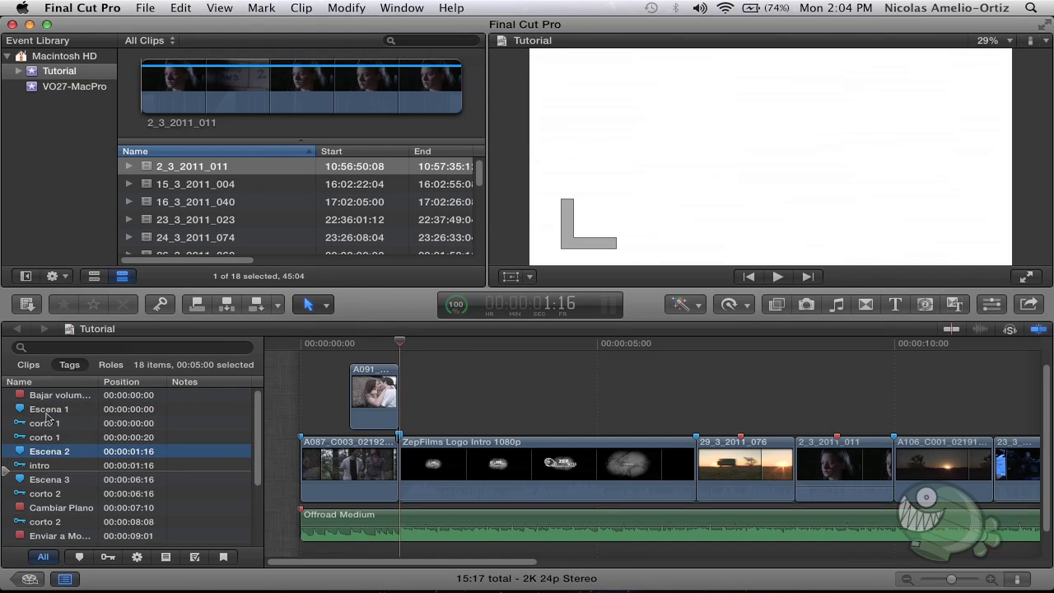
{"action": "left_click", "coordinate": [78, 481]}
{"action": "left_click", "coordinate": [79, 451]}
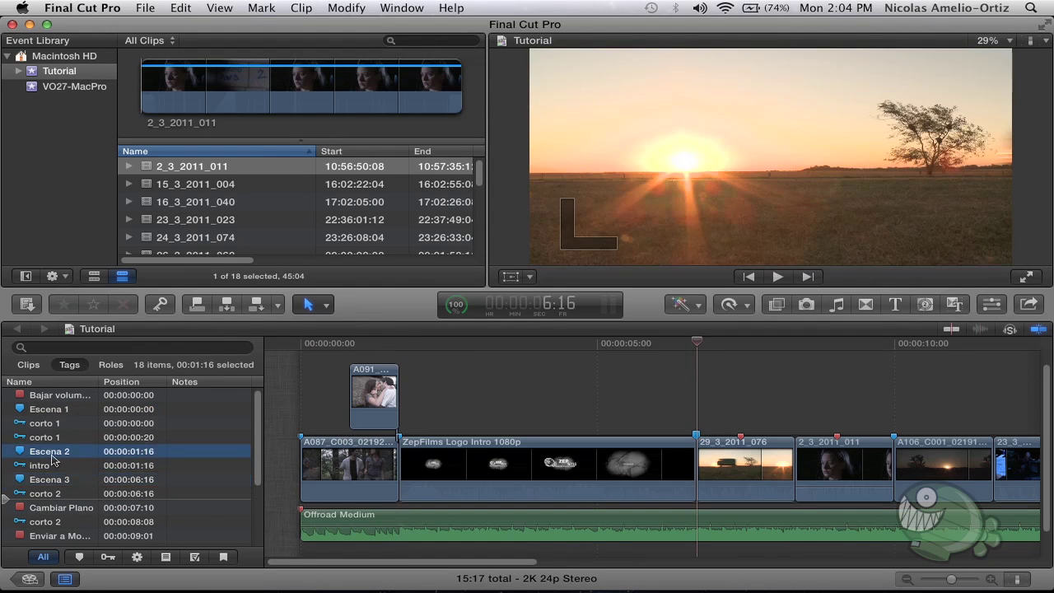
{"action": "left_click", "coordinate": [83, 411]}
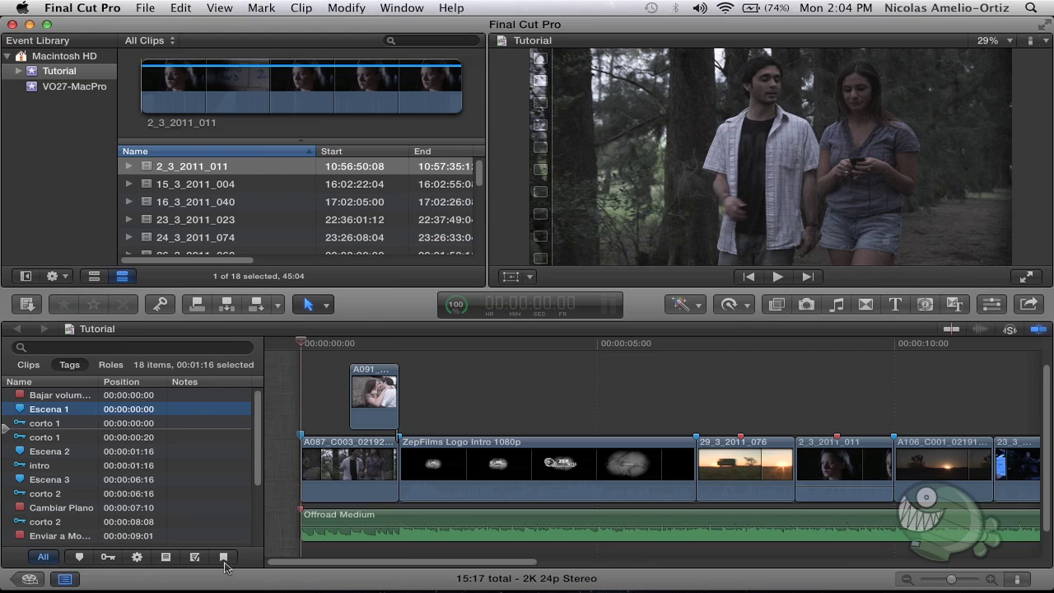
Filter the Tags list to markers and step through the Escena scene markers.
{"action": "left_click", "coordinate": [79, 557]}
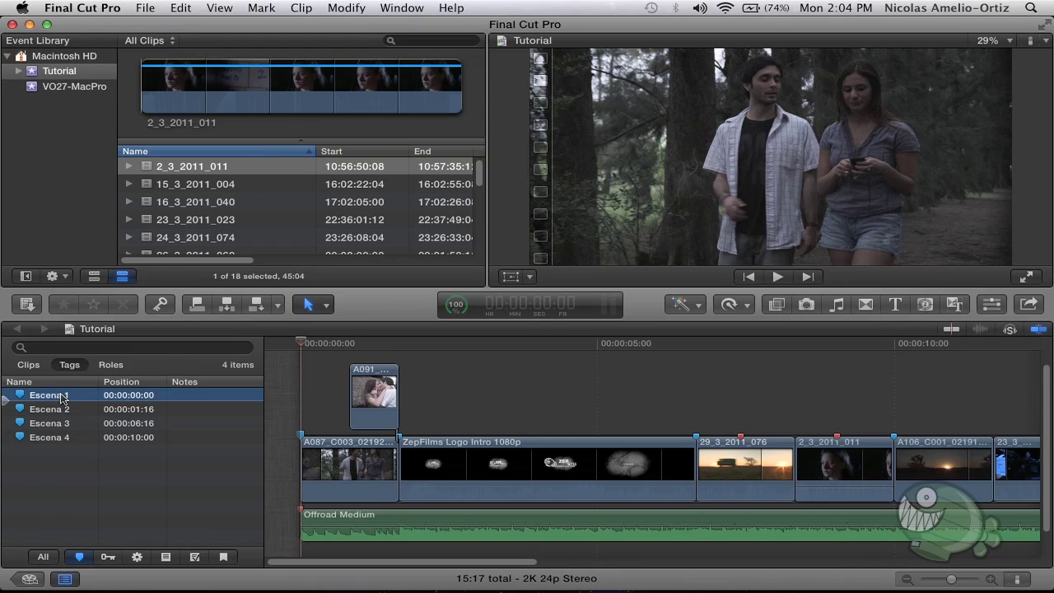
{"action": "key", "text": "Down"}
{"action": "key", "text": "Down"}
{"action": "key", "text": "Up"}
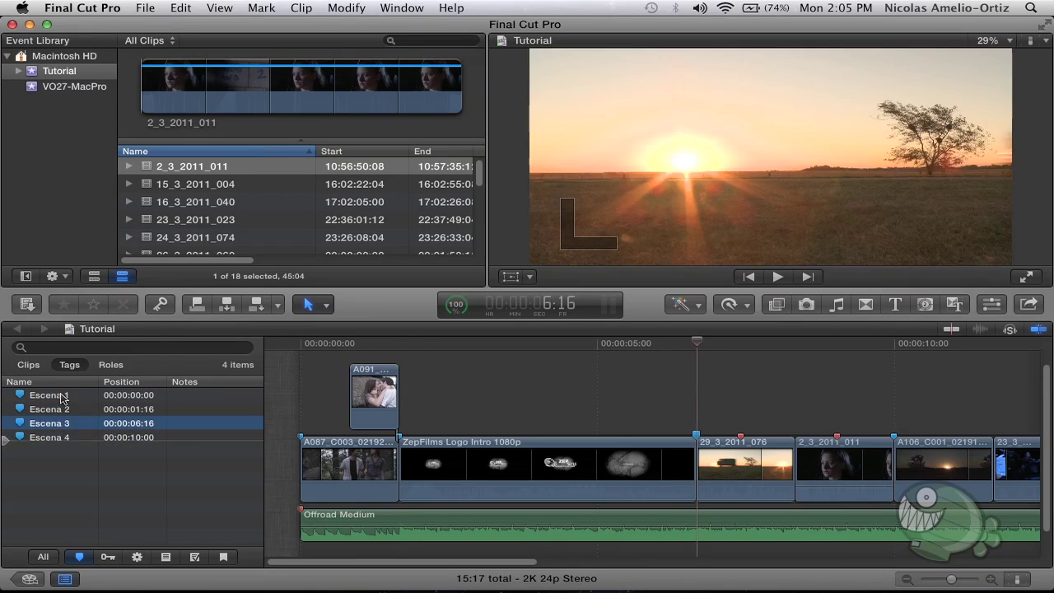
{"action": "key", "text": "Up"}
{"action": "key", "text": "Up"}
{"action": "key", "text": "Down"}
{"action": "key", "text": "Down"}
{"action": "key", "text": "Down"}
{"action": "key", "text": "Up"}
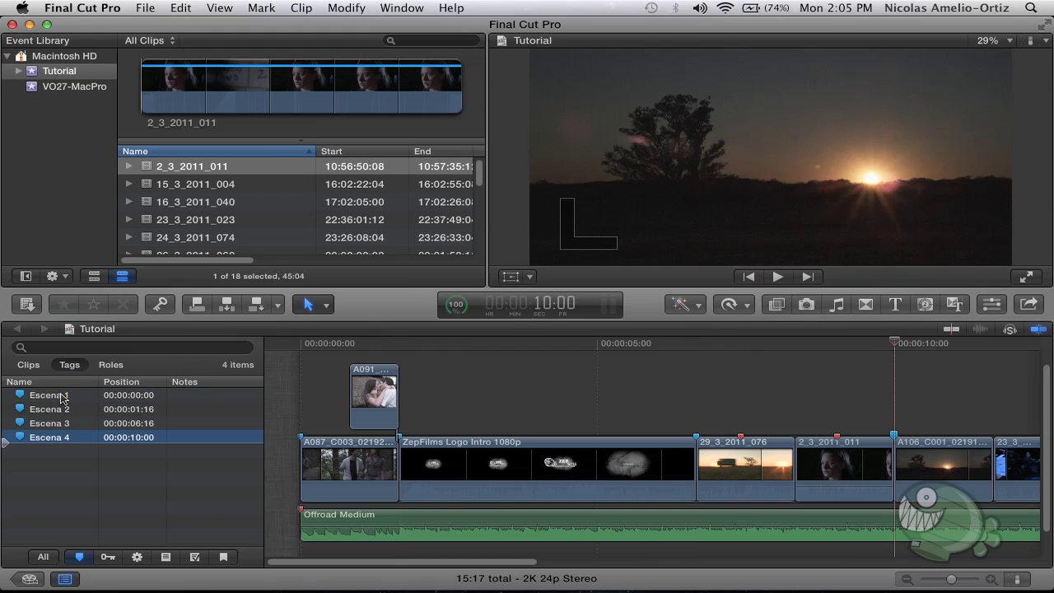
{"action": "key", "text": "Up"}
{"action": "key", "text": "Up"}
{"action": "key", "text": "Down"}
{"action": "key", "text": "Down"}
{"action": "key", "text": "Down"}
List keywords, jump to the corto 2, corto 1 and intro keywords, then filter to analysis keywords.
{"action": "left_click", "coordinate": [107, 558]}
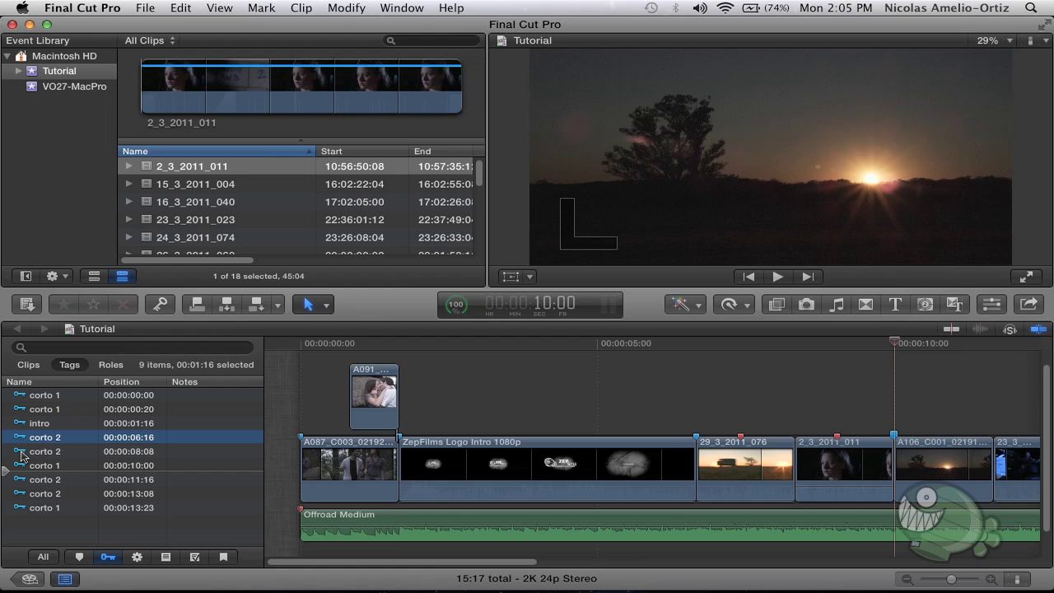
{"action": "left_click", "coordinate": [23, 453]}
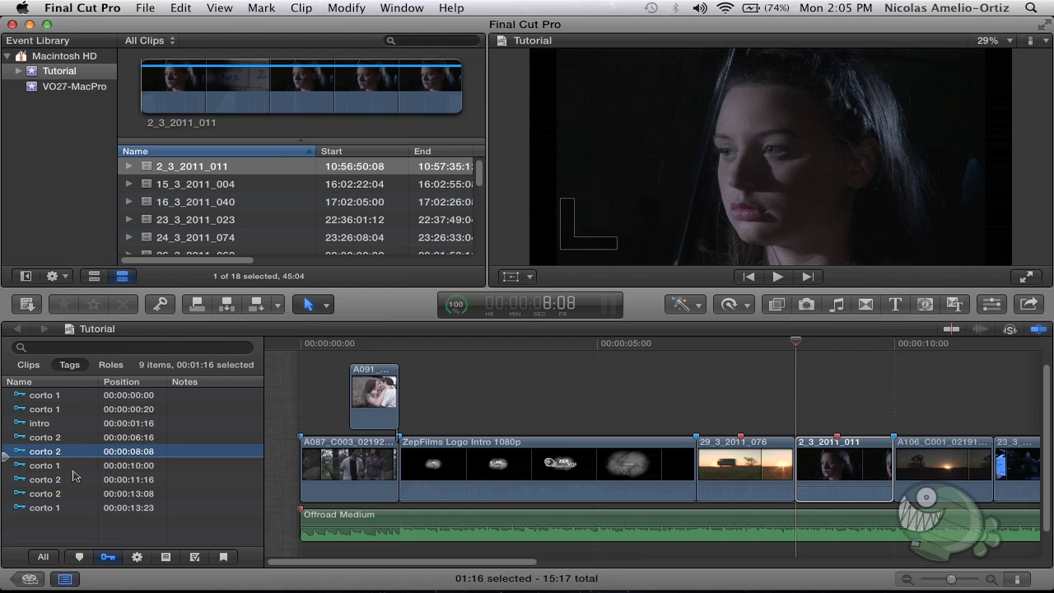
{"action": "left_click", "coordinate": [50, 494]}
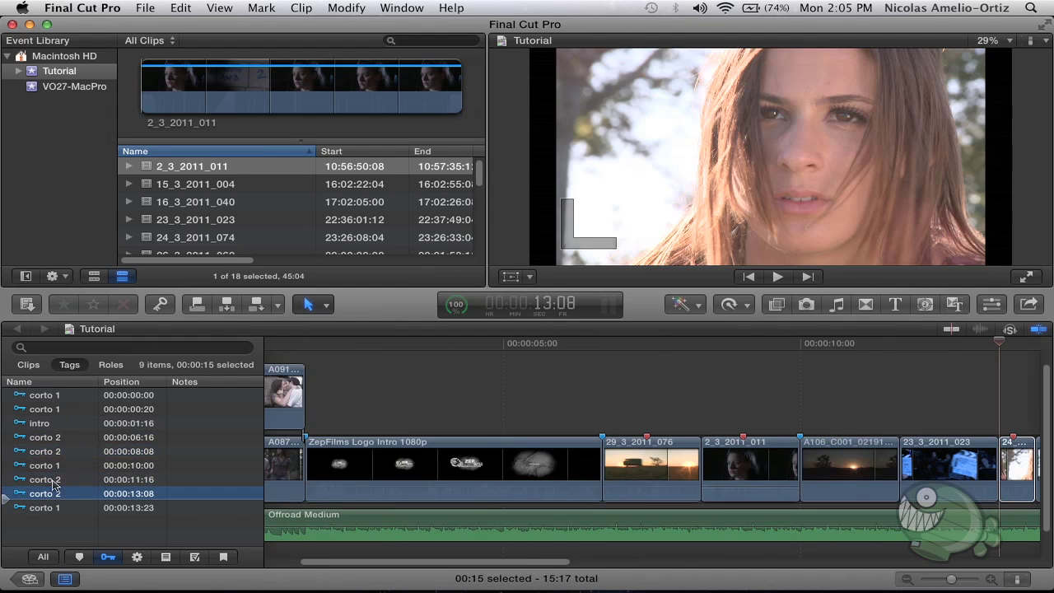
{"action": "left_click", "coordinate": [64, 466]}
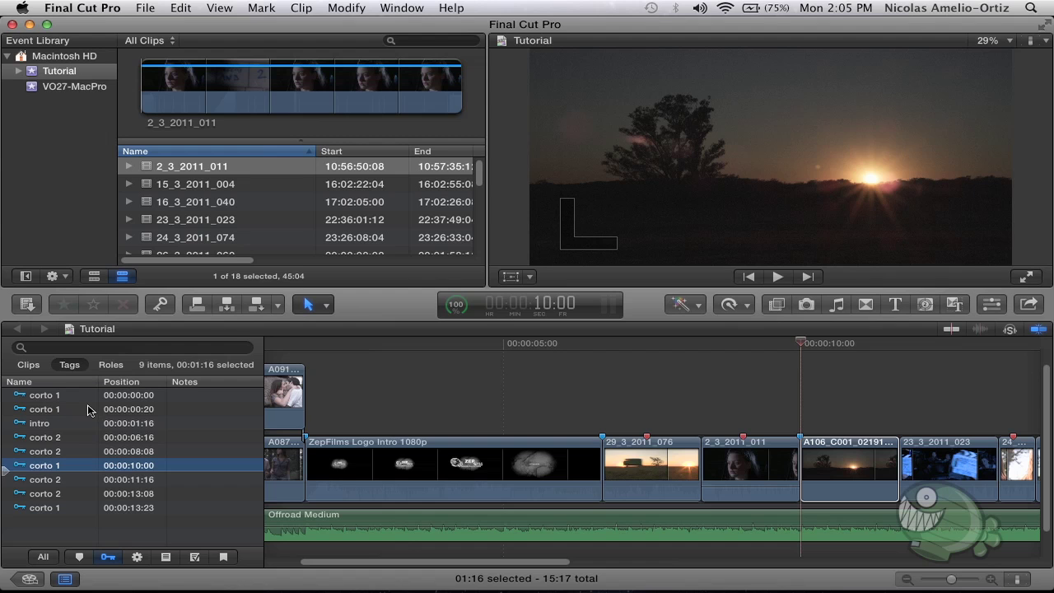
{"action": "left_click", "coordinate": [50, 424]}
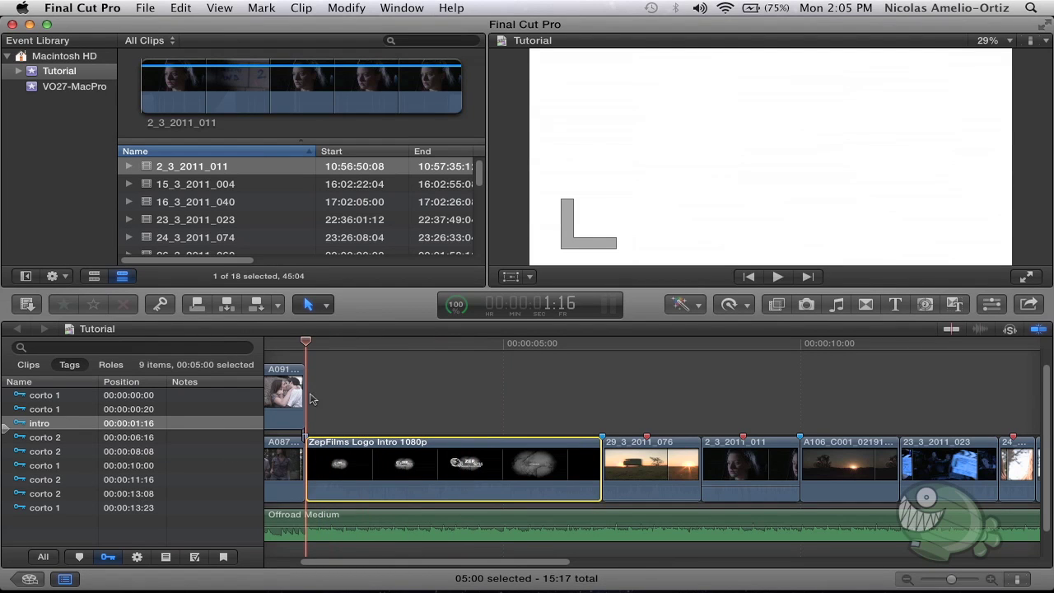
{"action": "key", "text": "Home"}
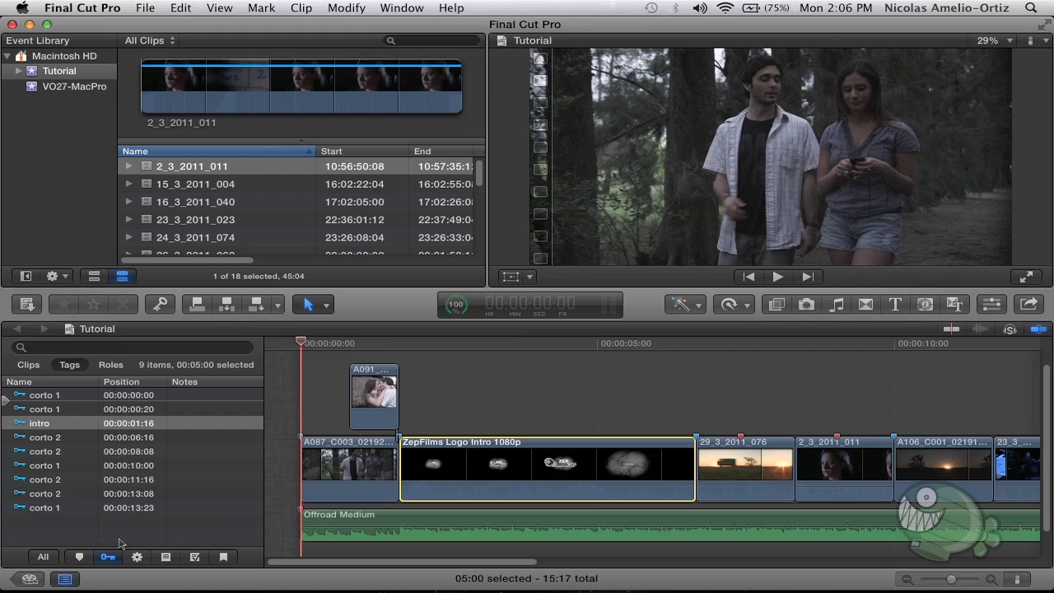
{"action": "left_click", "coordinate": [136, 558]}
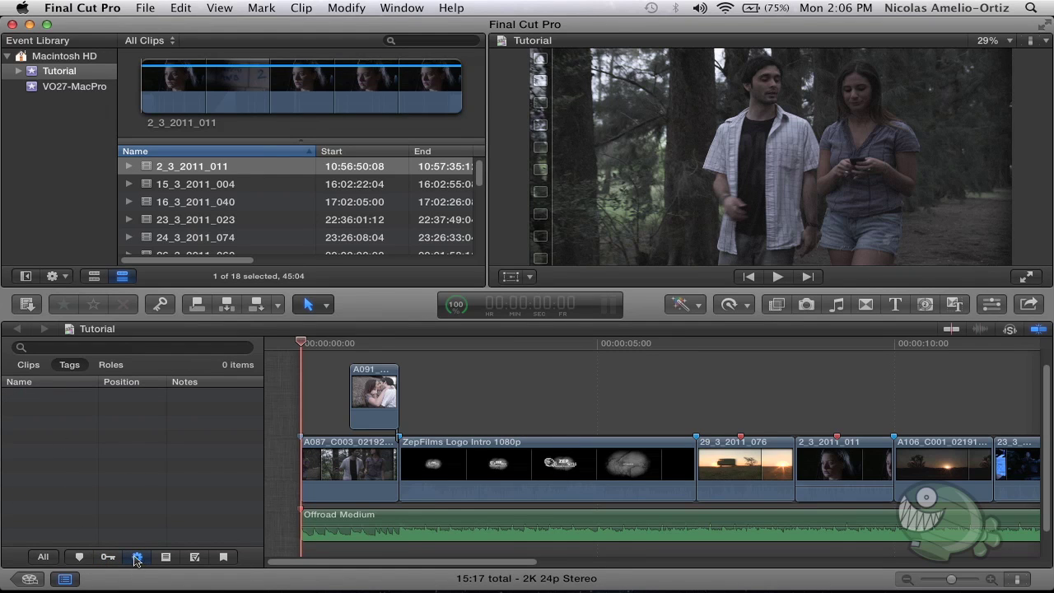
Show only the five to-do markers in the Tags list.
{"action": "left_click", "coordinate": [165, 558]}
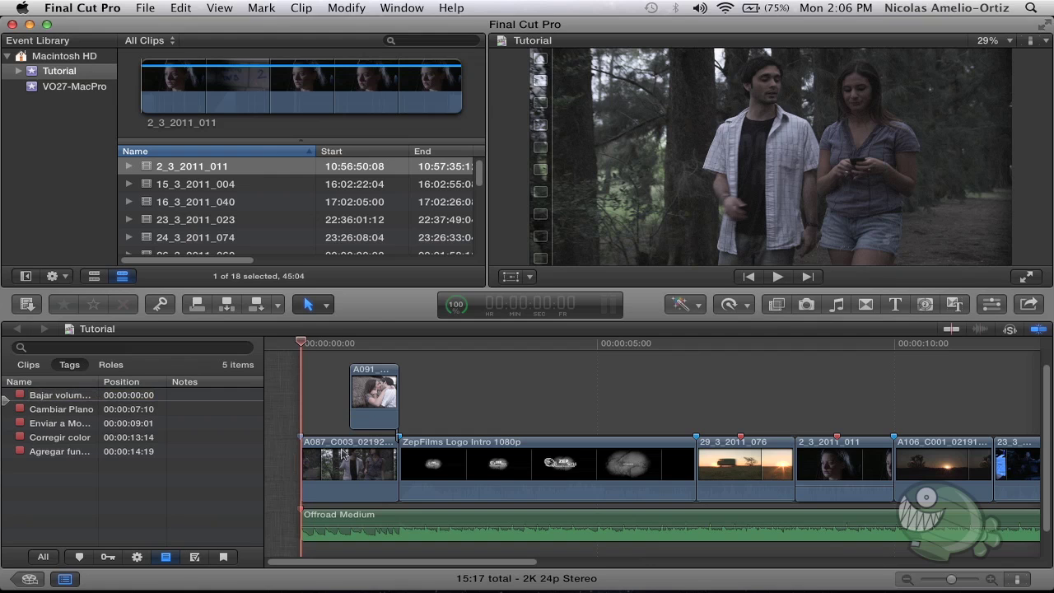
{"action": "left_click", "coordinate": [438, 350]}
{"action": "key", "text": "Home"}
Move the playhead to the Cambiar Plano marker at 7:10 and open its details.
{"action": "left_click_drag", "start_coordinate": [392, 347], "coordinate": [742, 347]}
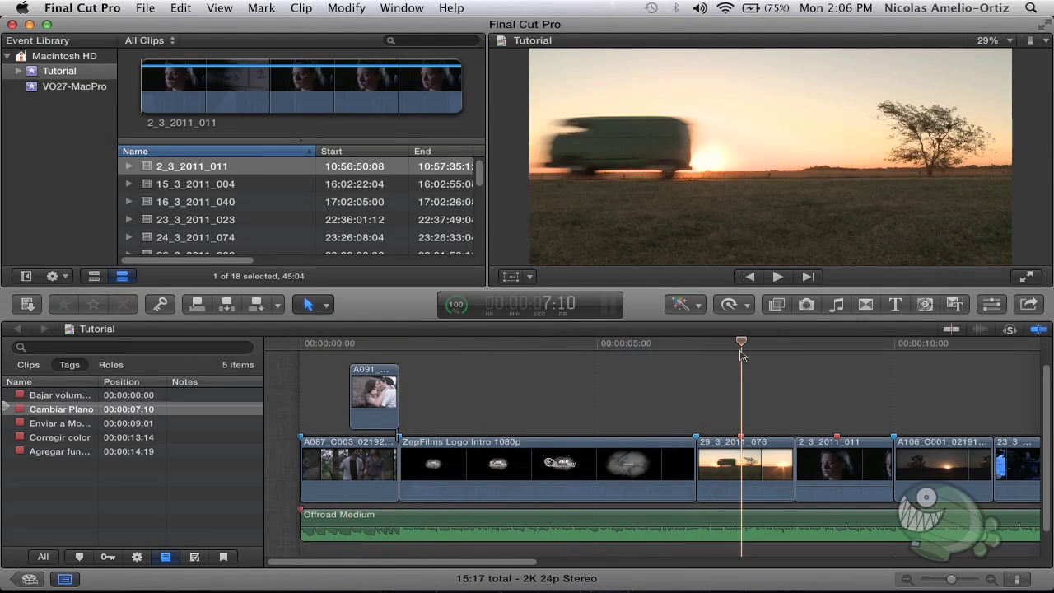
{"action": "left_click", "coordinate": [744, 455]}
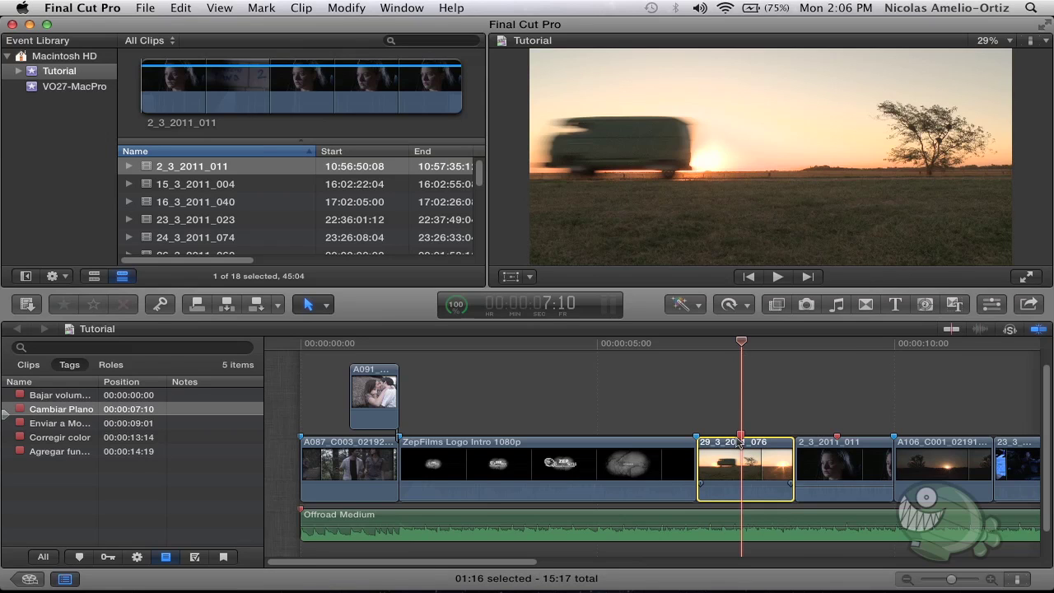
{"action": "left_click", "coordinate": [742, 438], "text": "super"}
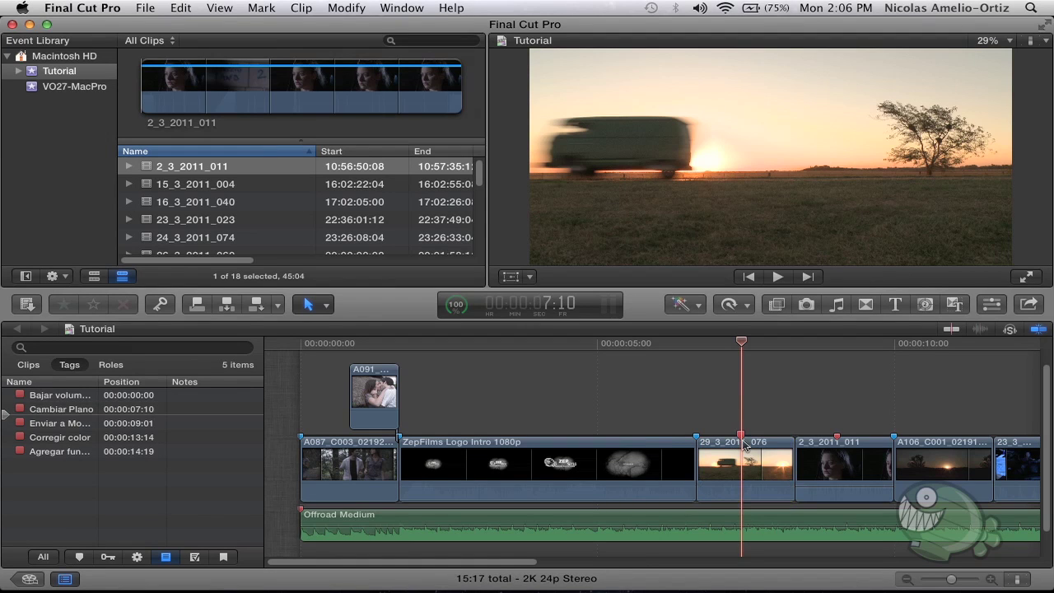
{"action": "double_click", "coordinate": [743, 436]}
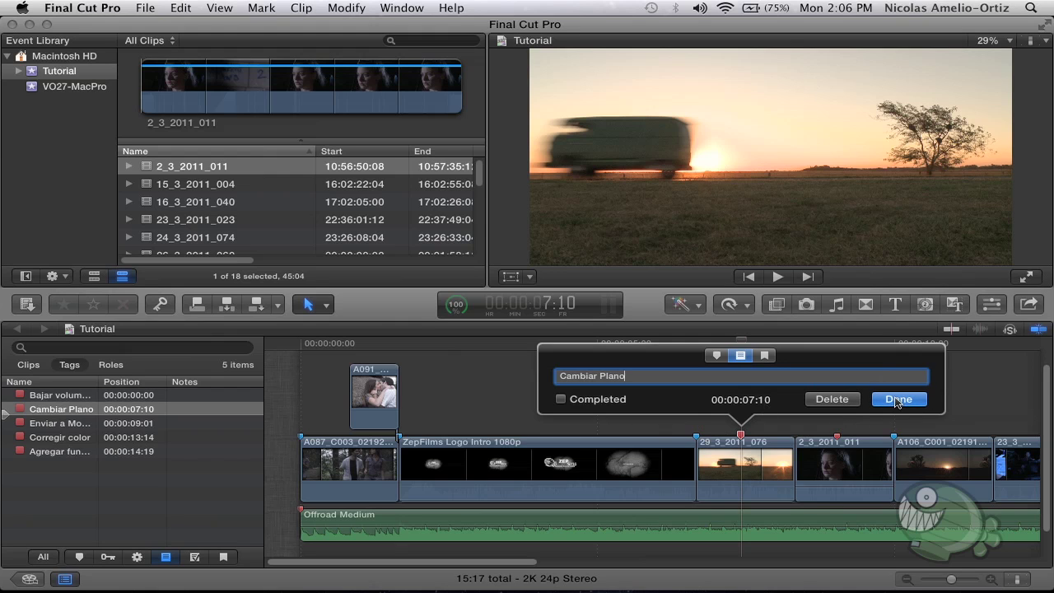
{"action": "left_click", "coordinate": [897, 399]}
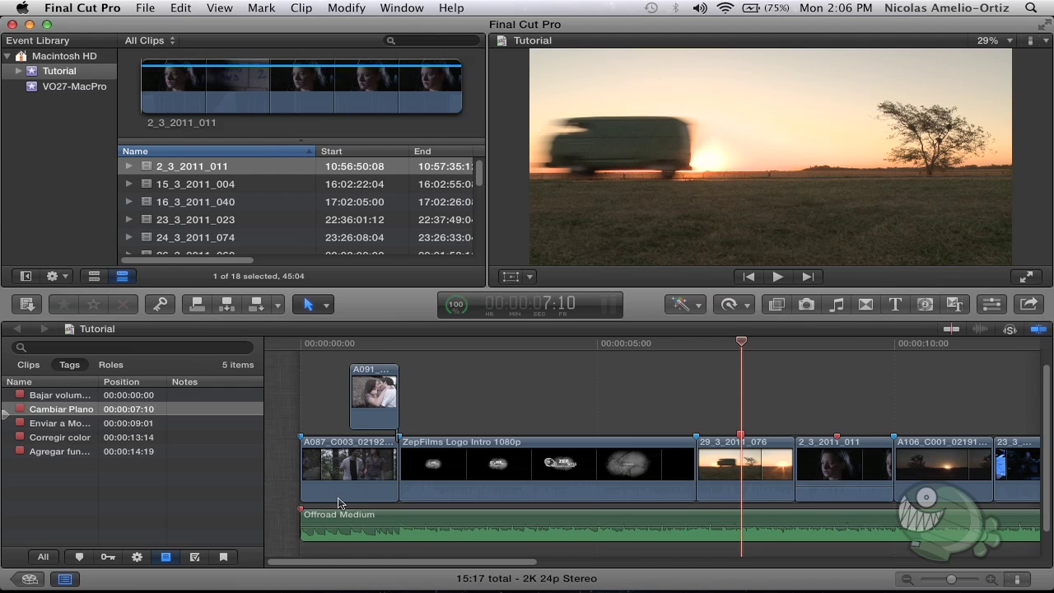
{"action": "left_click", "coordinate": [69, 397]}
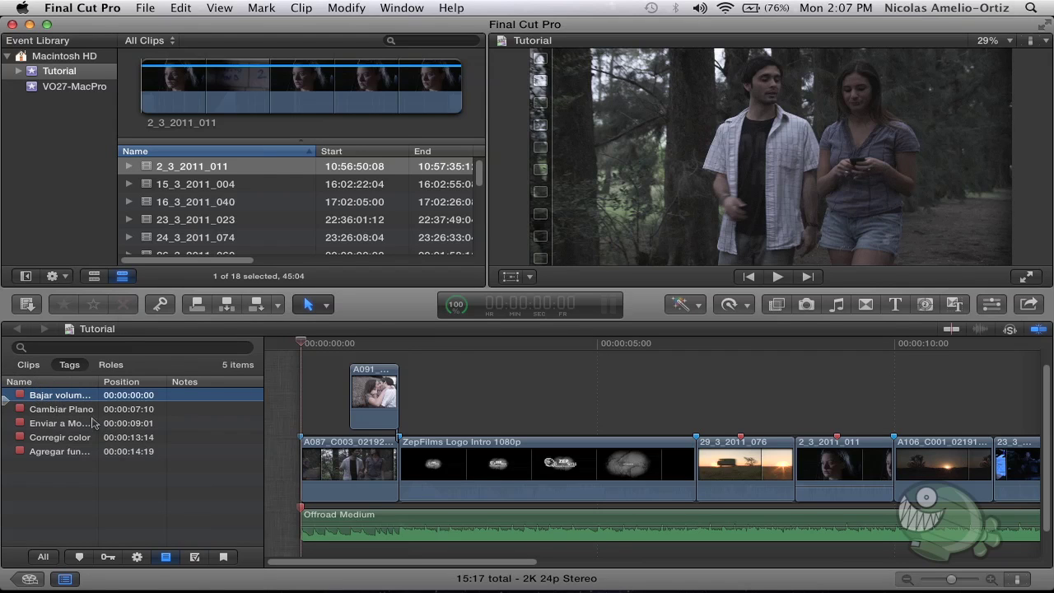
Lower Offroad Medium's music to -9 dB and check off the Bajar volumen to-do.
{"action": "left_click", "coordinate": [346, 522]}
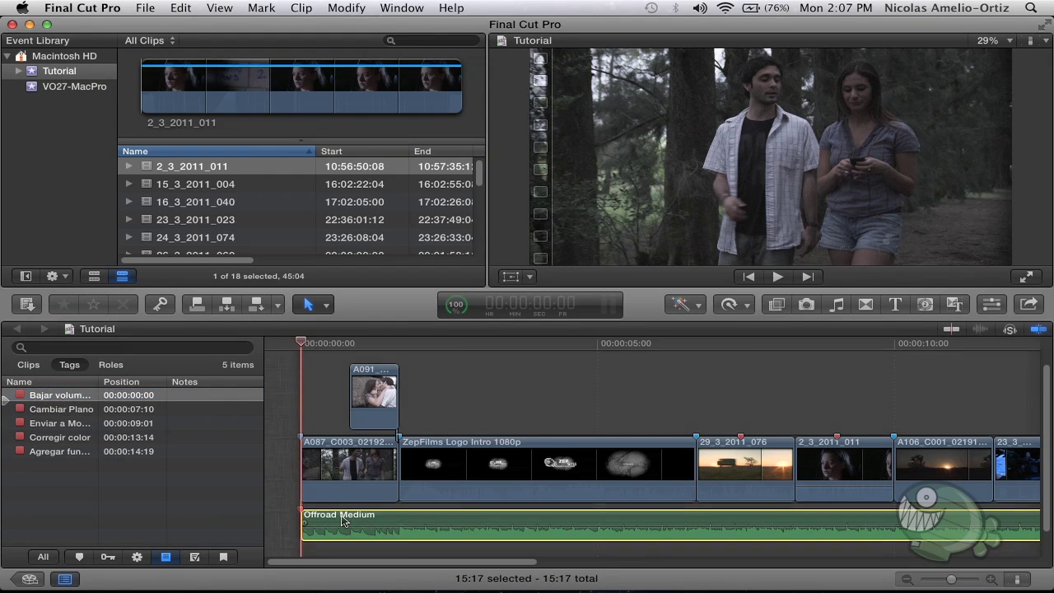
{"action": "mouse_move", "coordinate": [338, 526]}
{"action": "left_click_drag", "start_coordinate": [338, 525], "coordinate": [334, 532]}
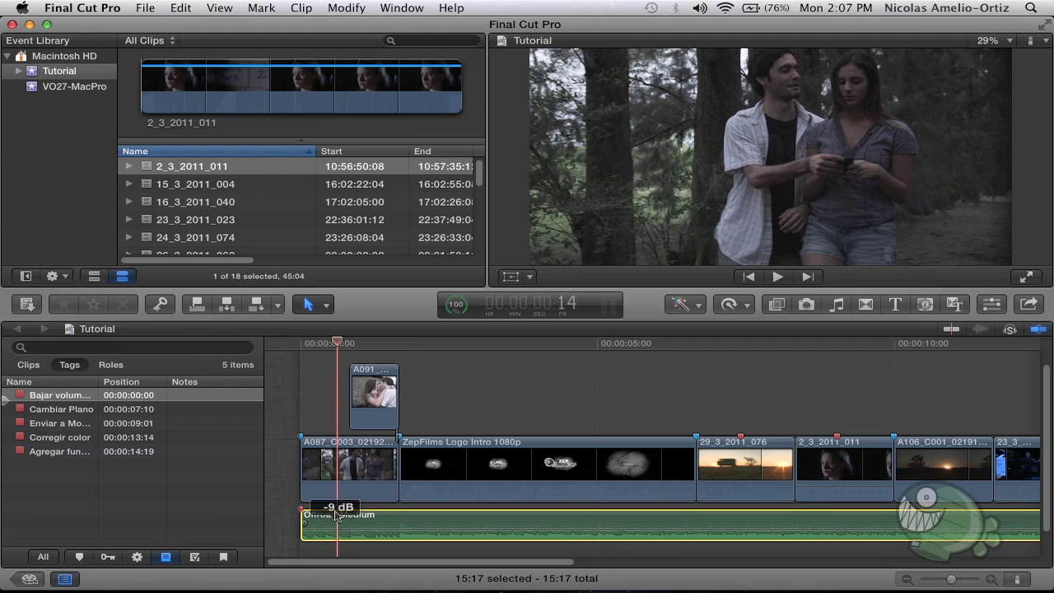
{"action": "left_click", "coordinate": [302, 343]}
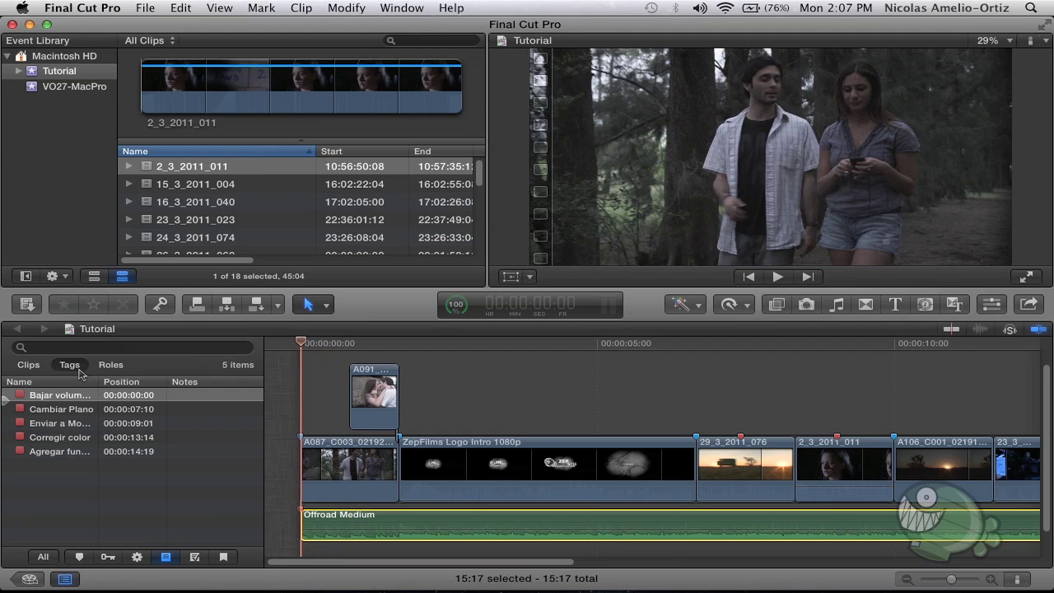
{"action": "left_click", "coordinate": [31, 398]}
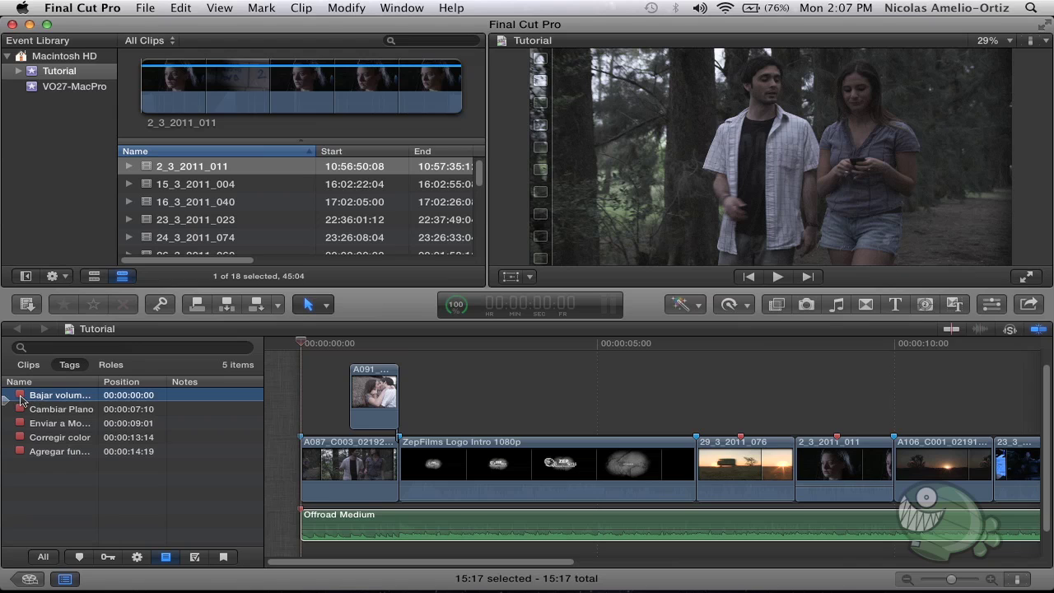
{"action": "left_click", "coordinate": [20, 396]}
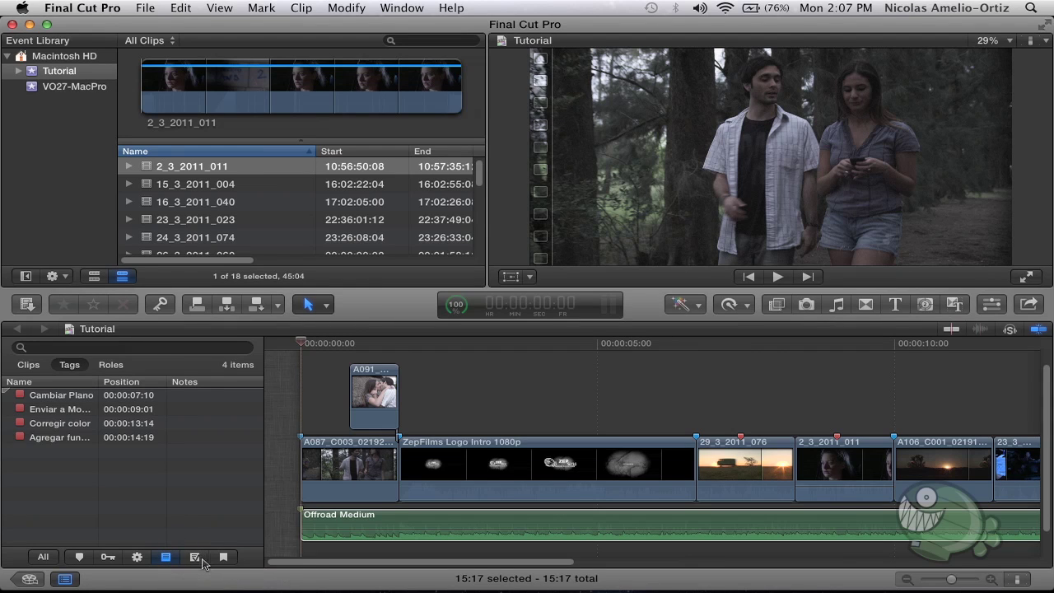
Show the unfinished to-dos and check off the Cambiar Plano marker.
{"action": "left_click", "coordinate": [195, 558]}
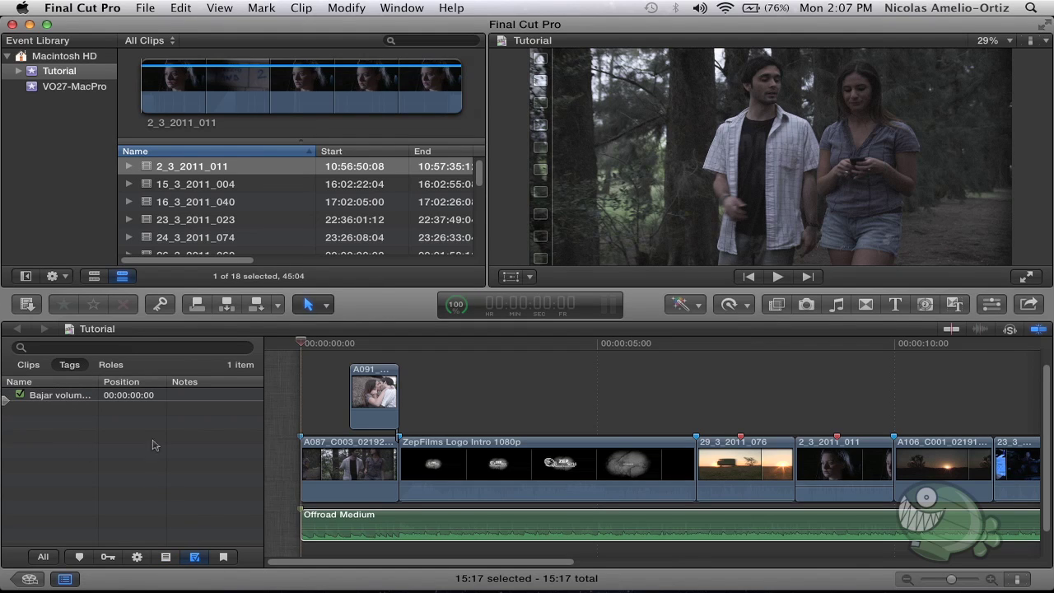
{"action": "left_click", "coordinate": [167, 557]}
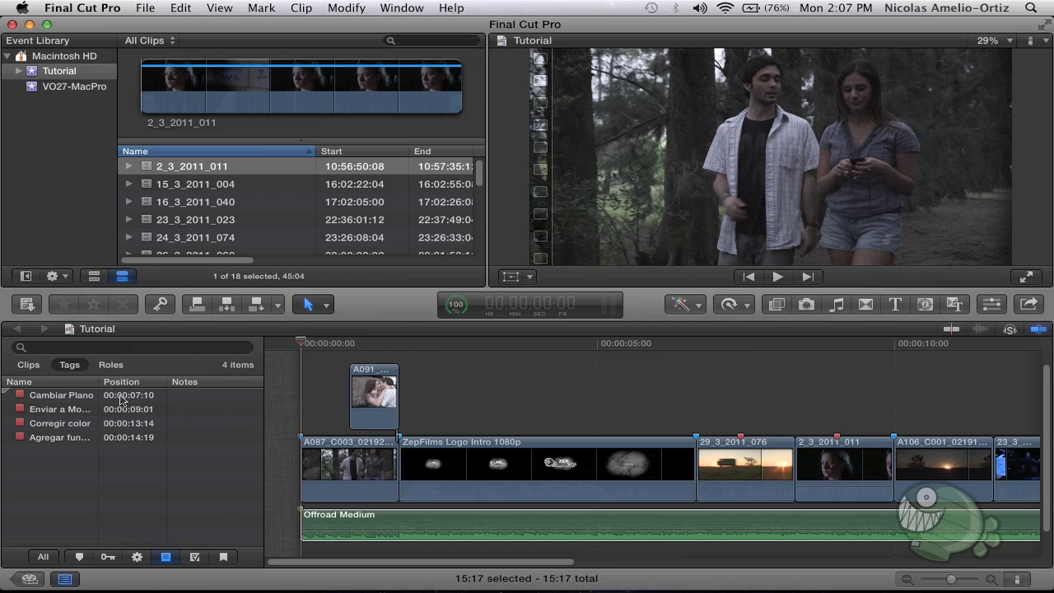
{"action": "left_click", "coordinate": [62, 396]}
{"action": "left_click", "coordinate": [742, 478]}
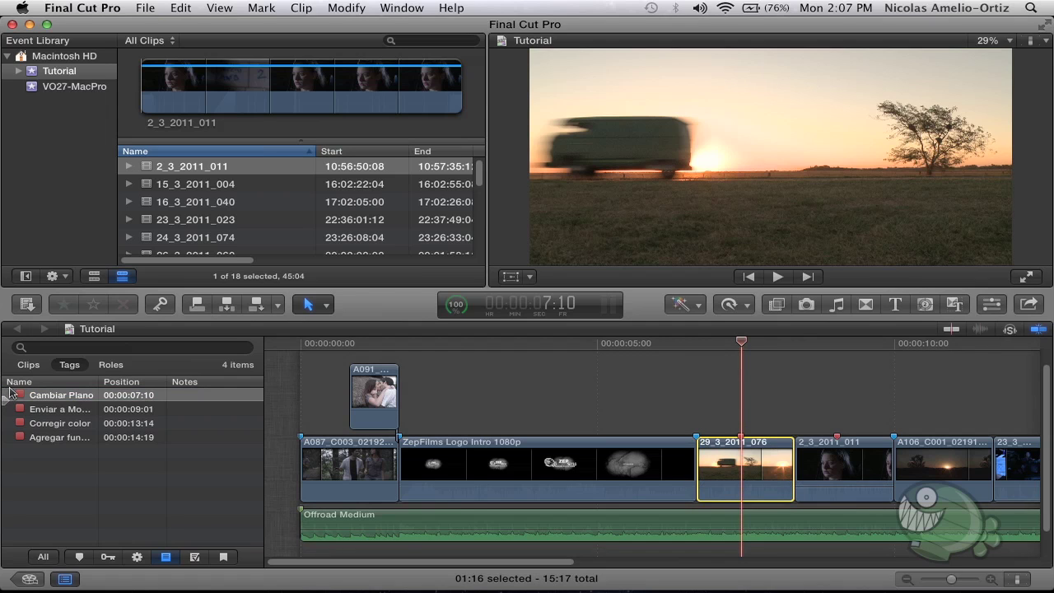
{"action": "left_click", "coordinate": [20, 400]}
{"action": "key", "text": "Delete"}
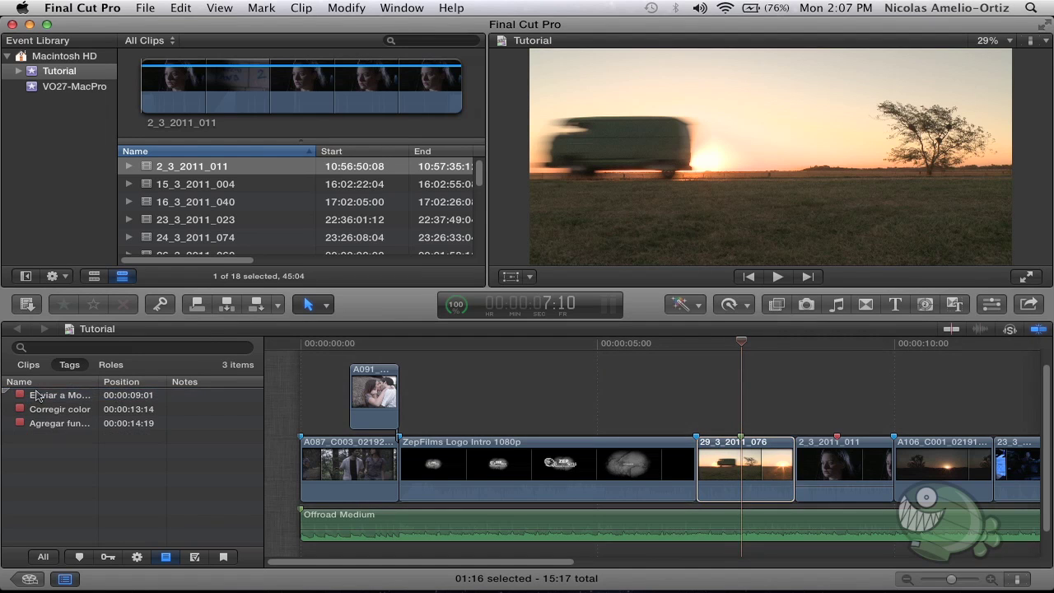
Widen the Name column and check off the Enviar a Motion to-do on clip 2_3_2011_011.
{"action": "left_click", "coordinate": [60, 397]}
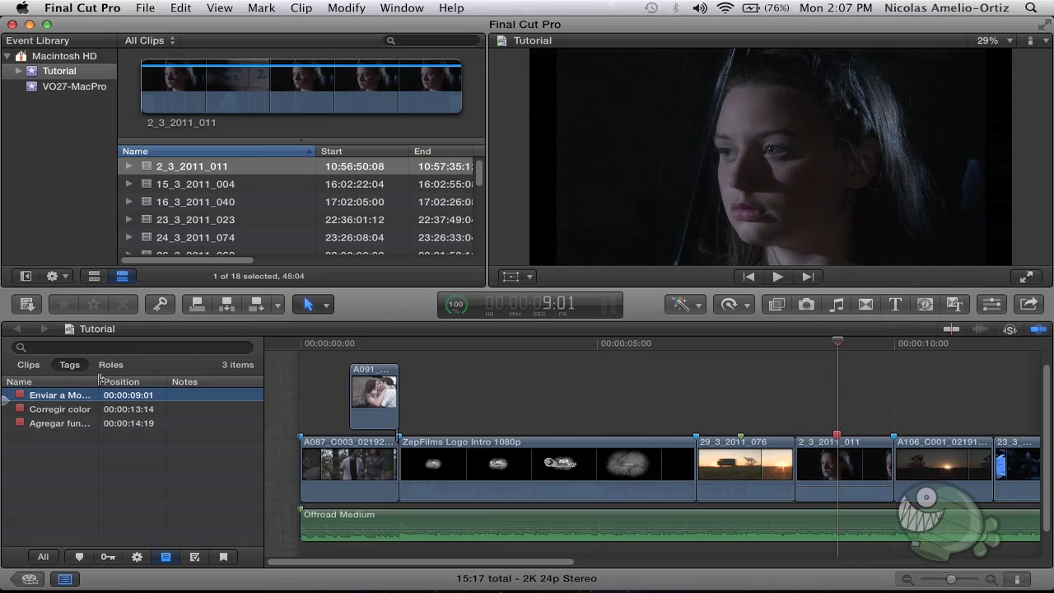
{"action": "left_click_drag", "start_coordinate": [99, 381], "coordinate": [163, 381]}
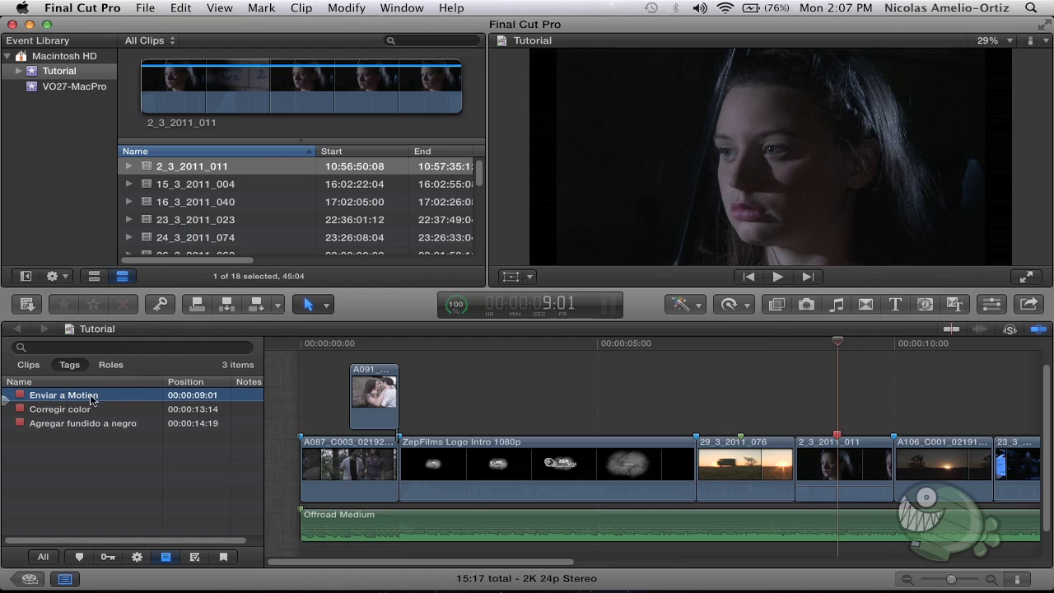
{"action": "left_click", "coordinate": [827, 452]}
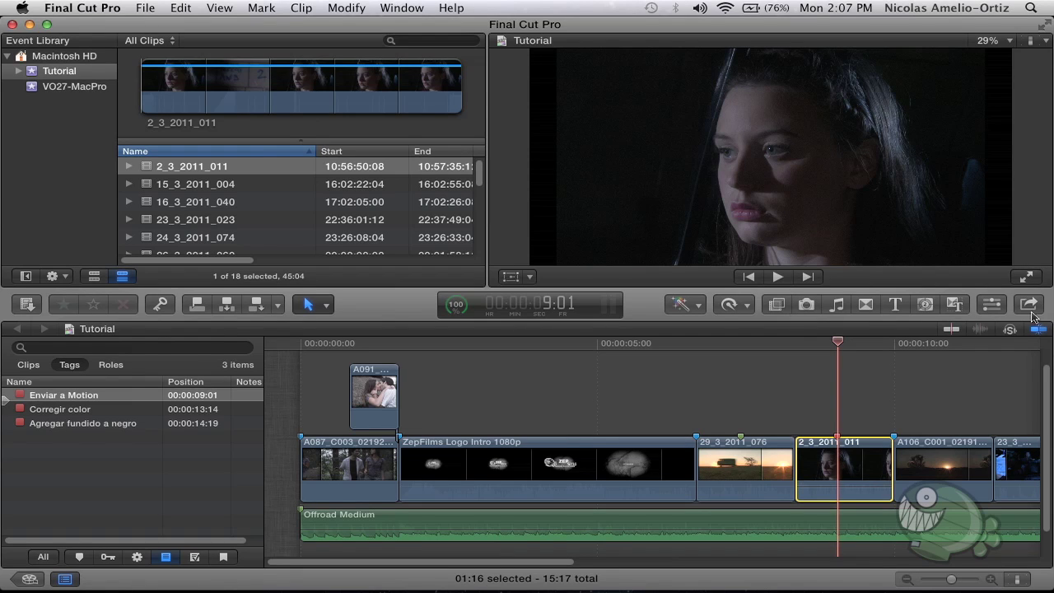
{"action": "left_click", "coordinate": [24, 396]}
{"action": "key", "text": "Delete"}
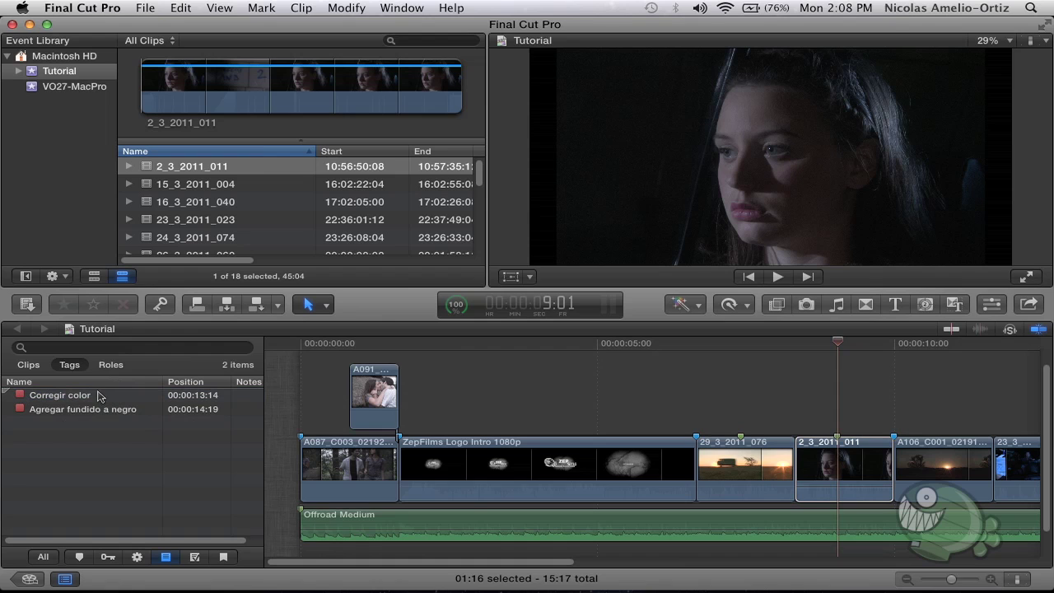
Warm the colour of clip 24_3_2011_074 using Correction 1's Color board in the Inspector.
{"action": "left_click", "coordinate": [98, 397]}
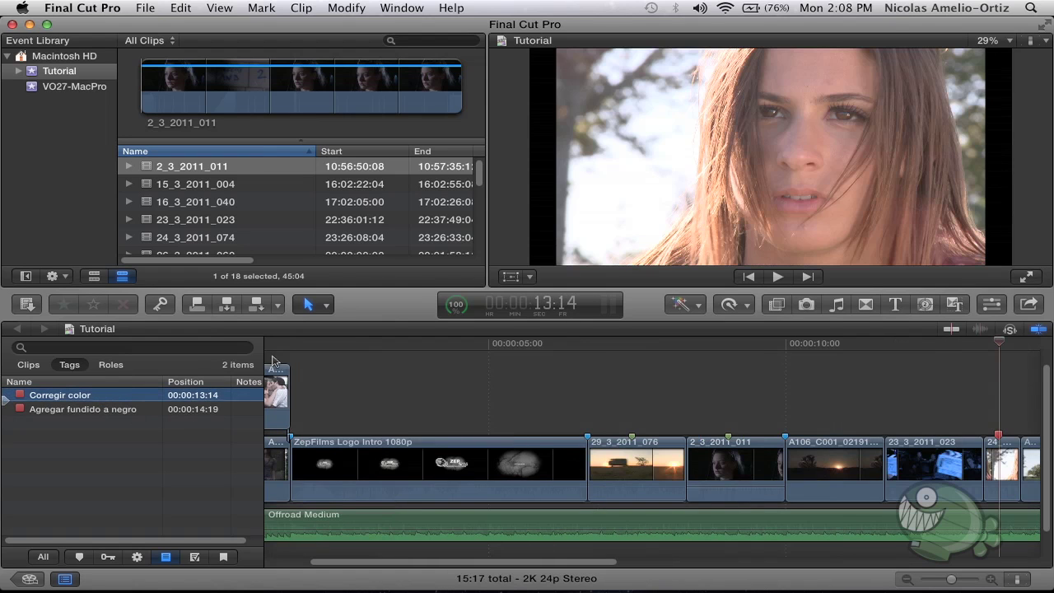
{"action": "left_click", "coordinate": [1015, 482]}
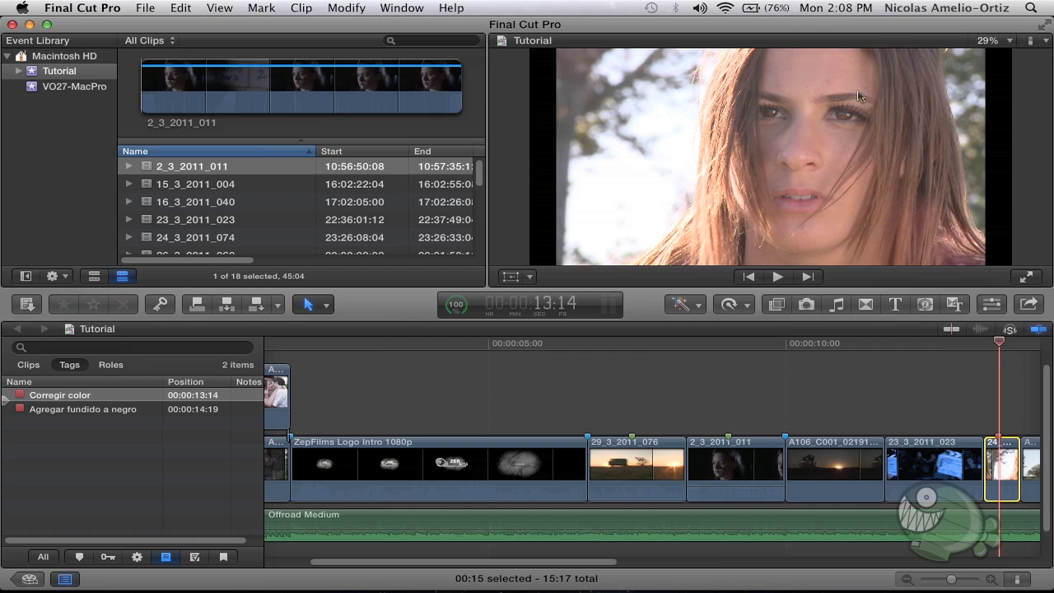
{"action": "key", "text": "super+4"}
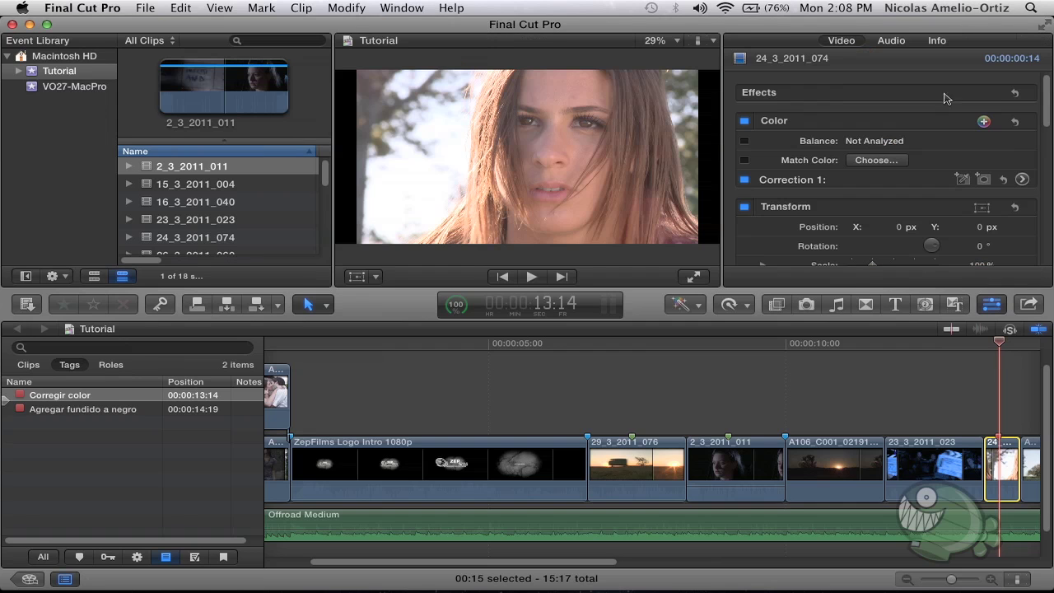
{"action": "left_click", "coordinate": [1022, 180]}
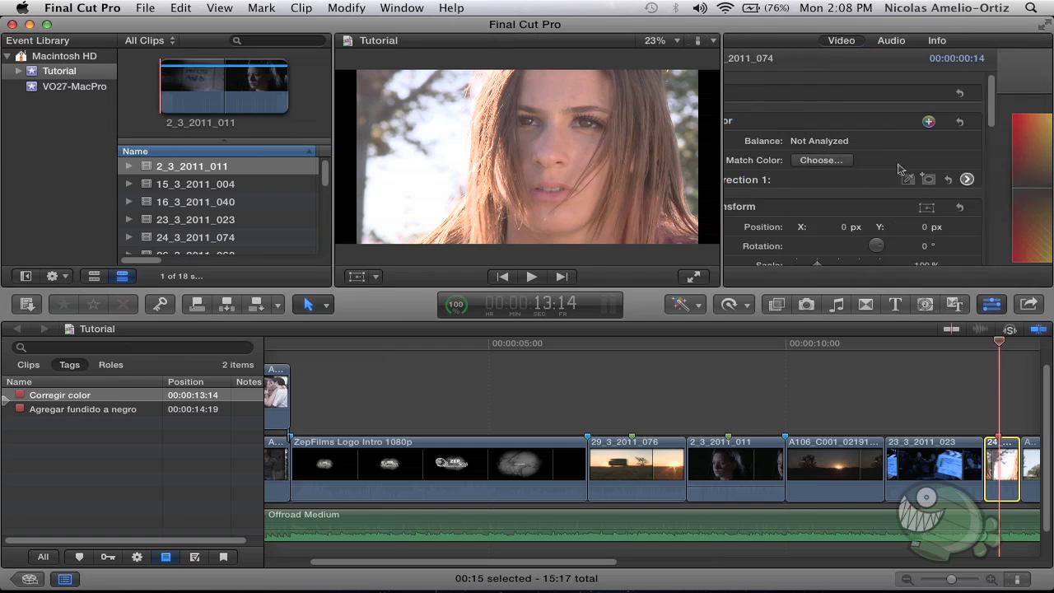
{"action": "left_click_drag", "start_coordinate": [858, 188], "coordinate": [789, 166]}
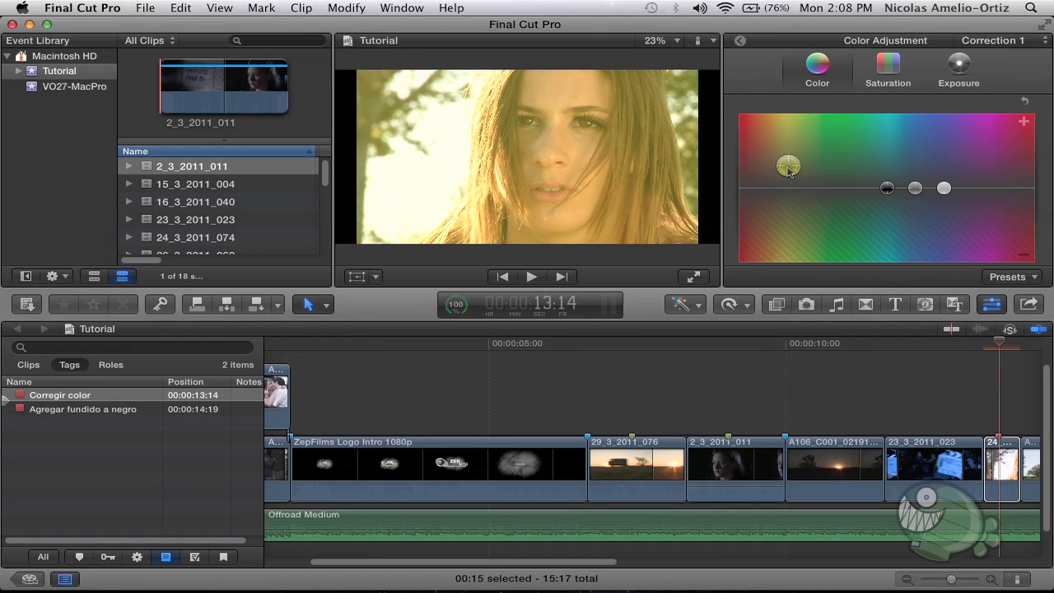
Check off the Corregir color to-do, leaving only Agregar fundido a negro.
{"action": "left_click", "coordinate": [143, 397]}
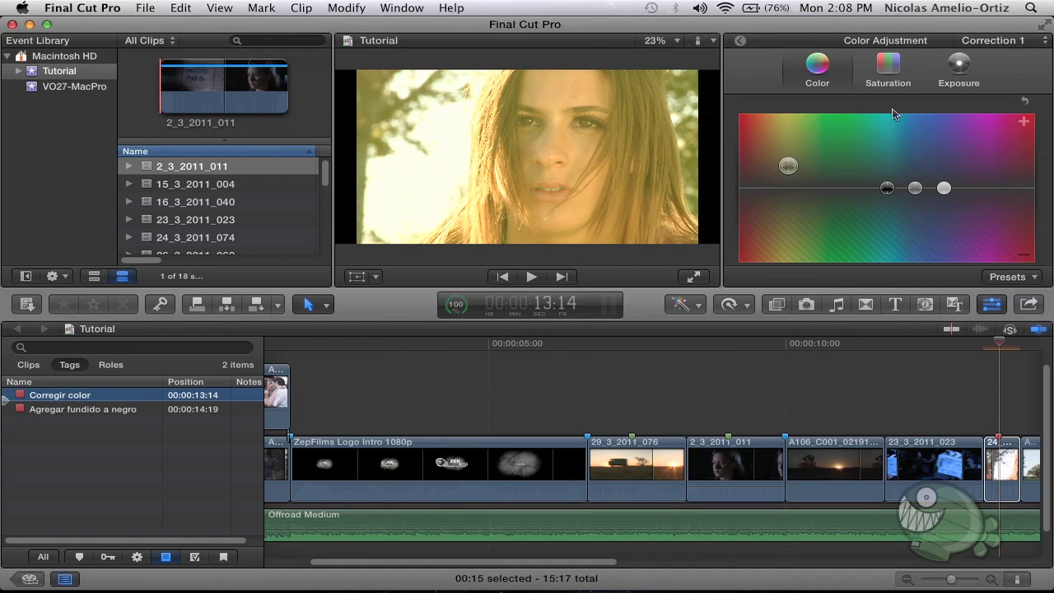
{"action": "left_click", "coordinate": [20, 396]}
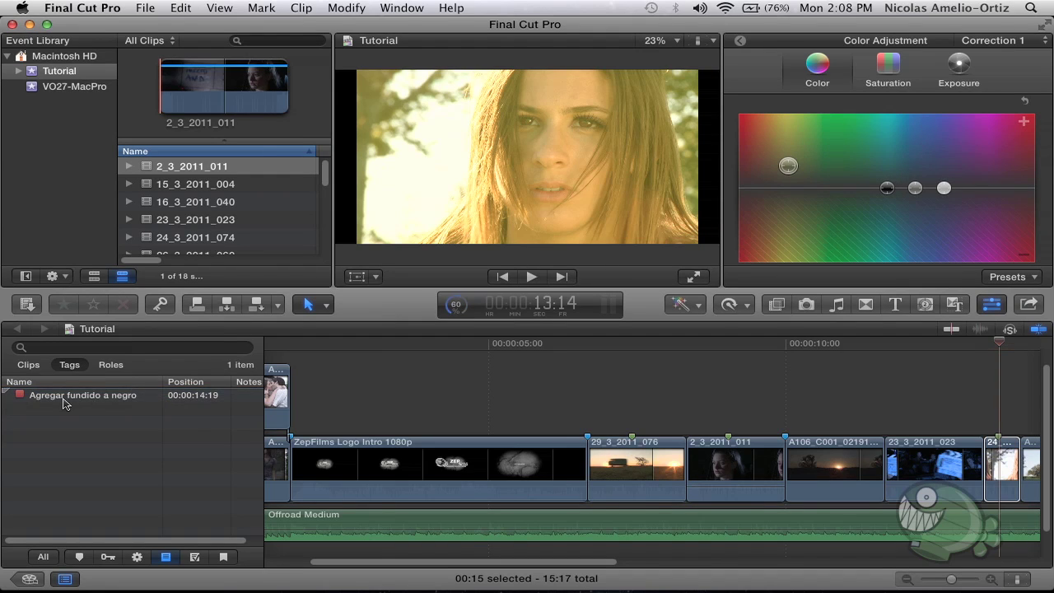
{"action": "left_click", "coordinate": [68, 397]}
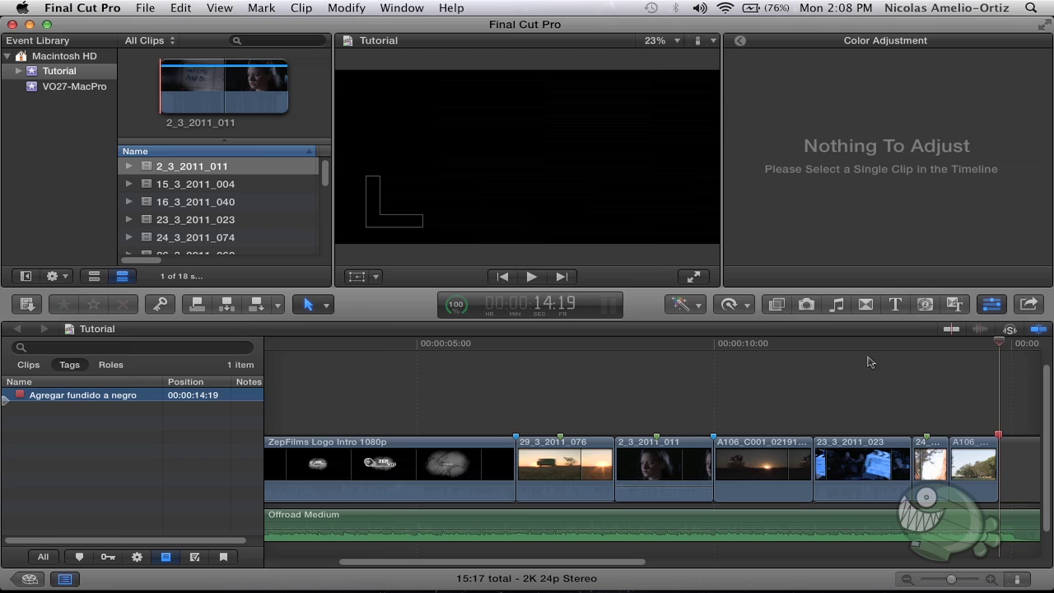
Add a Cross Dissolve to the end of the final A106 clip and play back the fade.
{"action": "left_click", "coordinate": [868, 305]}
{"action": "scroll", "coordinate": [549, 459], "scroll_direction": "right", "scroll_amount": 10}
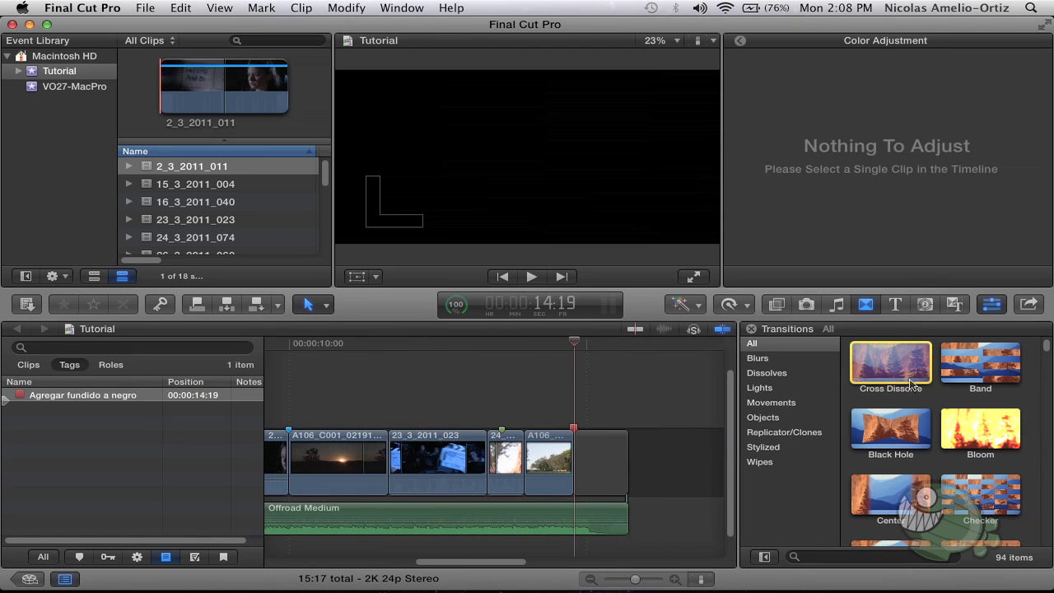
{"action": "mouse_move", "coordinate": [891, 363]}
{"action": "left_mouse_down"}
{"action": "mouse_move", "coordinate": [570, 429]}
{"action": "mouse_move", "coordinate": [574, 440]}
{"action": "left_mouse_up"}
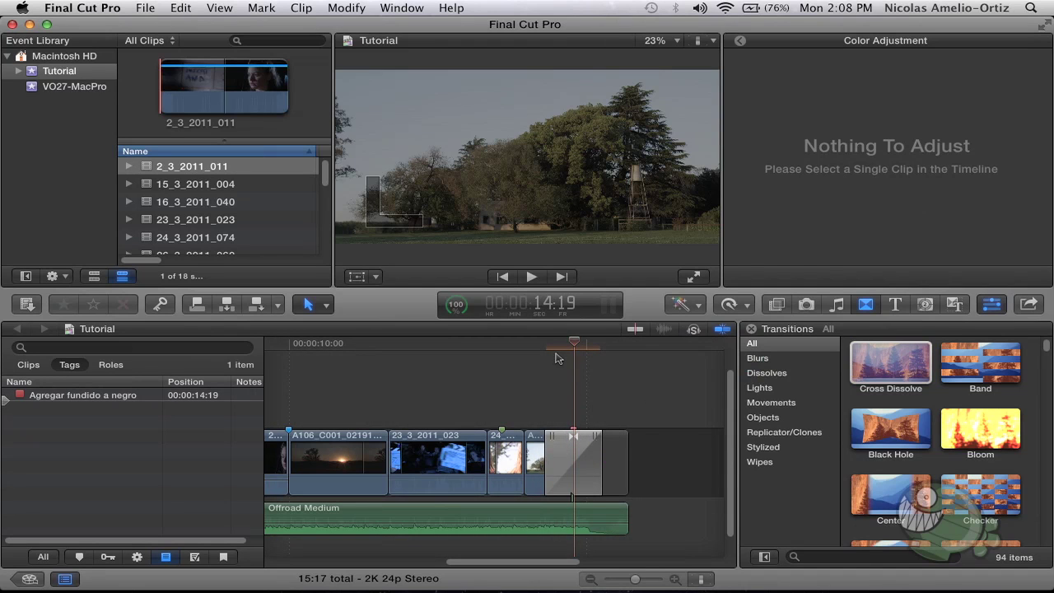
{"action": "left_click", "coordinate": [551, 354]}
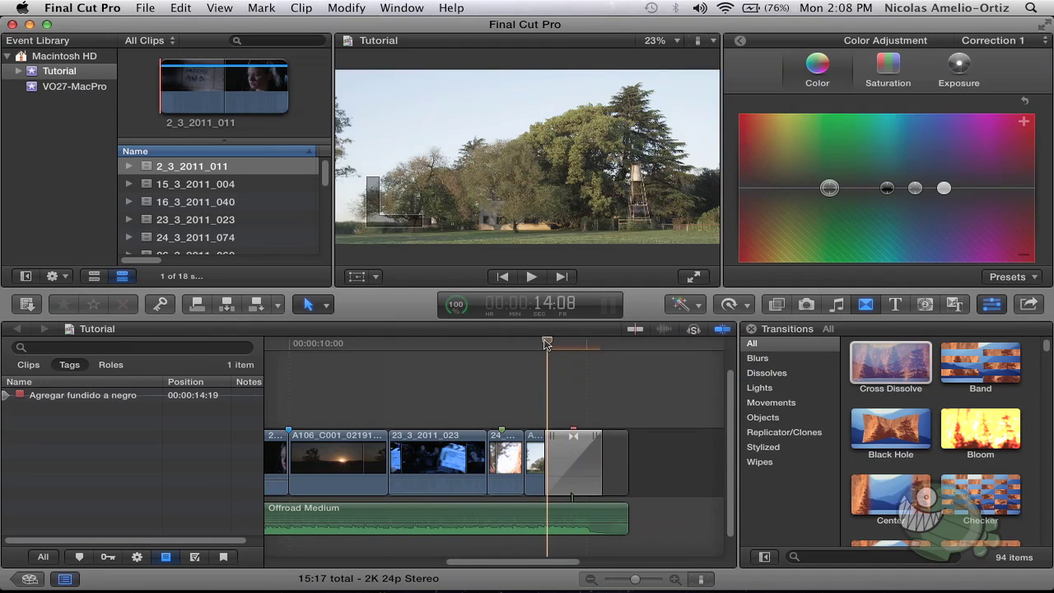
{"action": "key", "text": "space"}
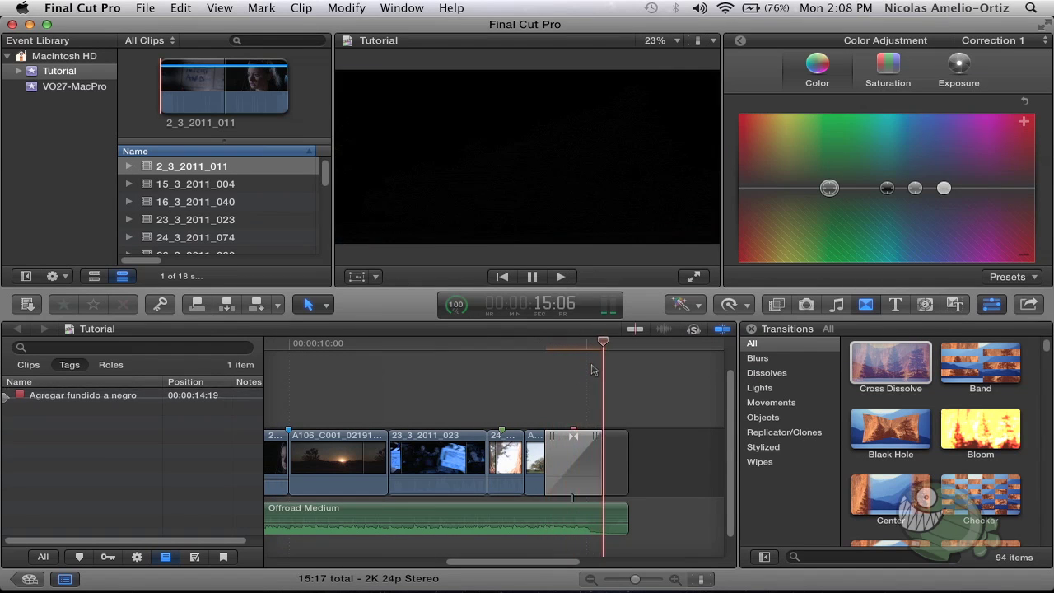
Check off the Agregar fundido a negro to-do at 14:19 and list the completed to-dos.
{"action": "left_click", "coordinate": [573, 354]}
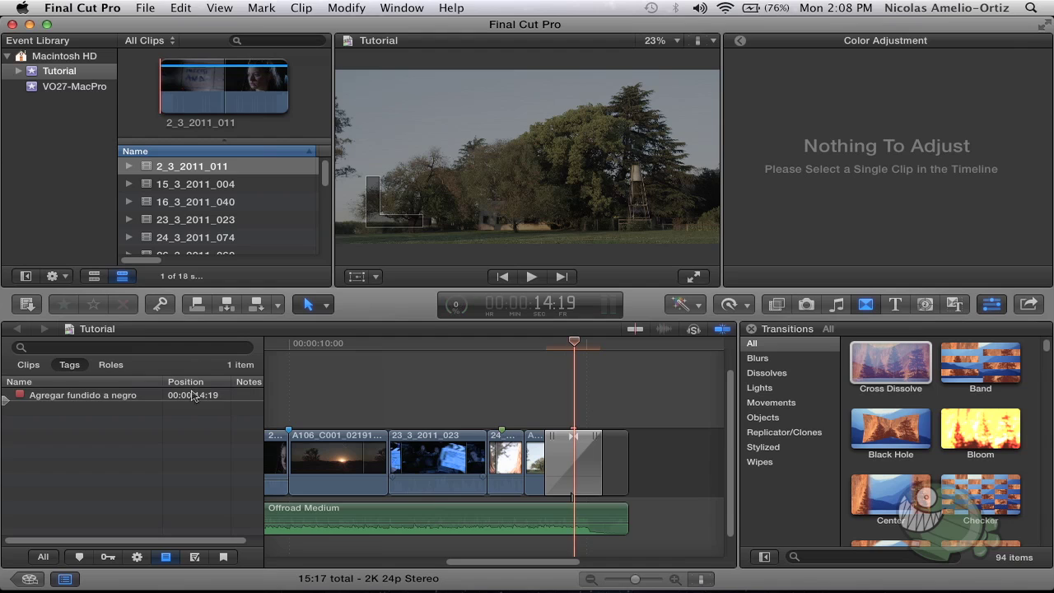
{"action": "left_click", "coordinate": [20, 396]}
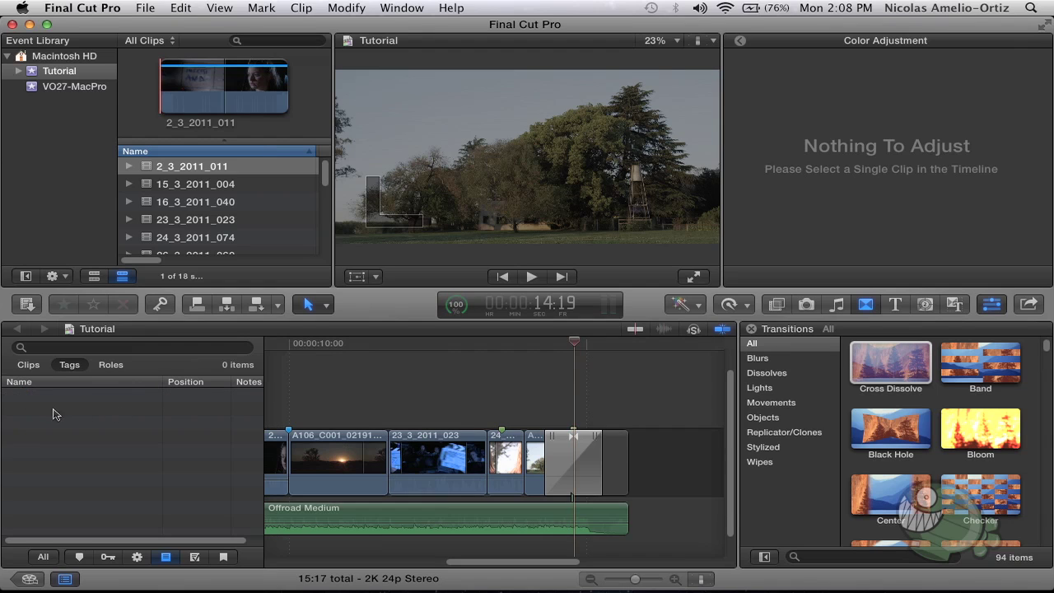
{"action": "left_click", "coordinate": [195, 558]}
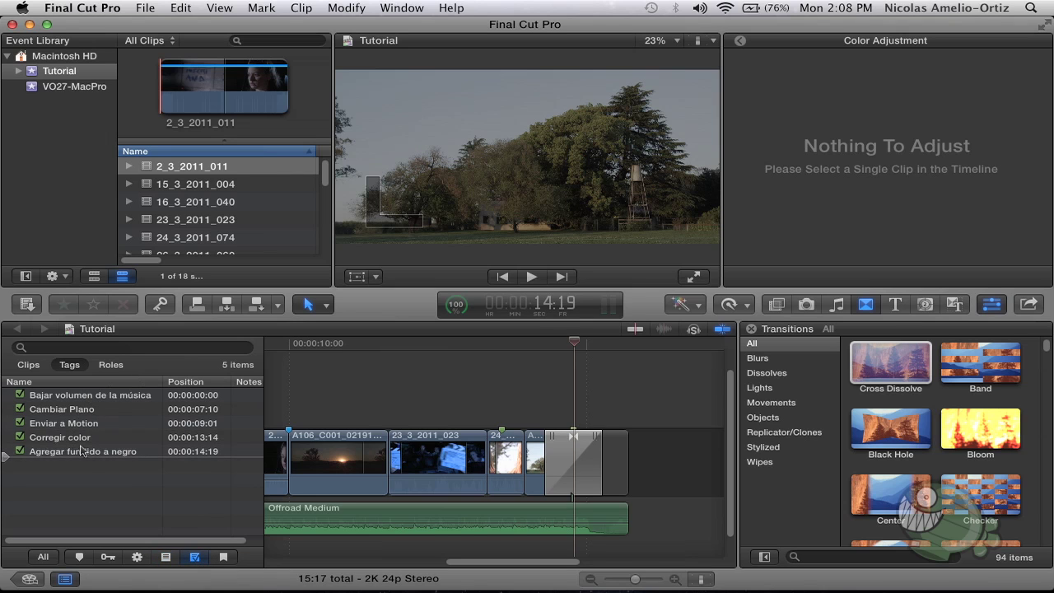
{"action": "left_click", "coordinate": [85, 453]}
Step through the checked-off to-do markers, including Cambiar Plano.
{"action": "key", "text": "Up"}
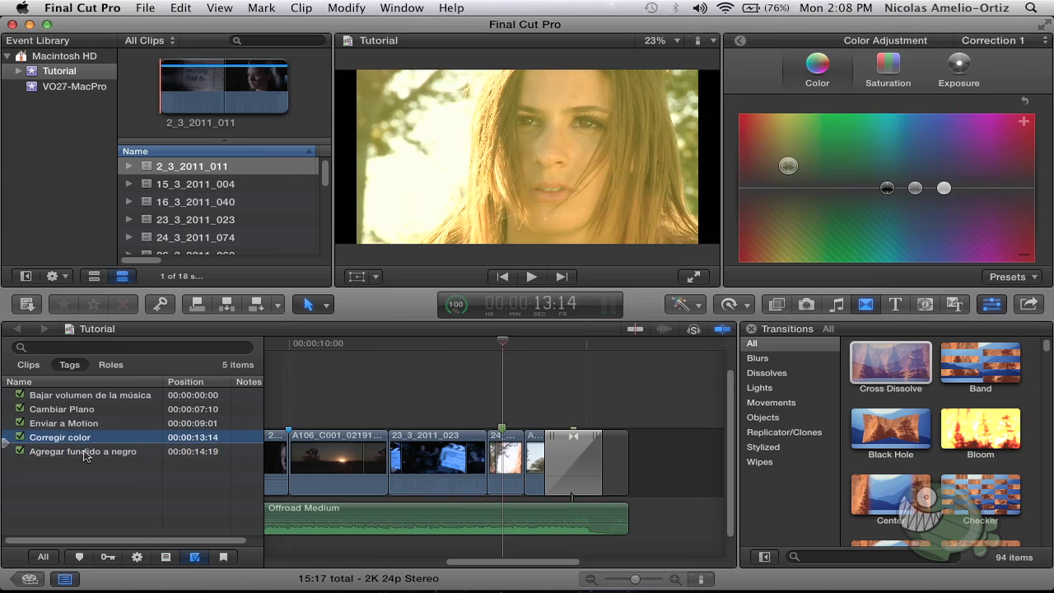
{"action": "key", "text": "Up"}
{"action": "key", "text": "Up"}
{"action": "key", "text": "Up"}
{"action": "key", "text": "Down"}
{"action": "key", "text": "Down"}
{"action": "key", "text": "Down"}
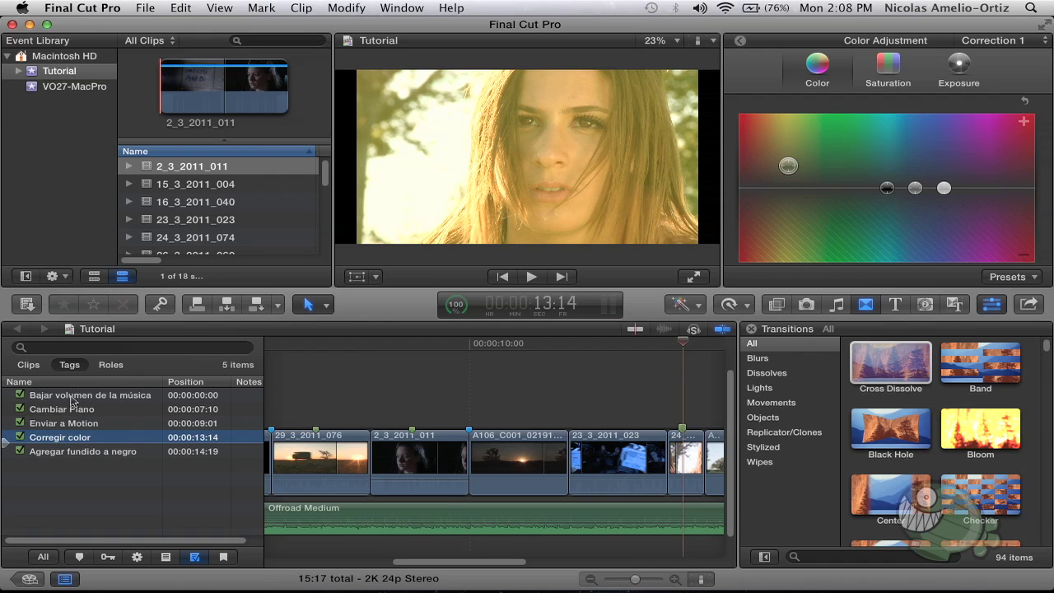
{"action": "key", "text": "Up"}
{"action": "key", "text": "Up"}
{"action": "key", "text": "Up"}
{"action": "key", "text": "Down"}
{"action": "key", "text": "Down"}
{"action": "key", "text": "Down"}
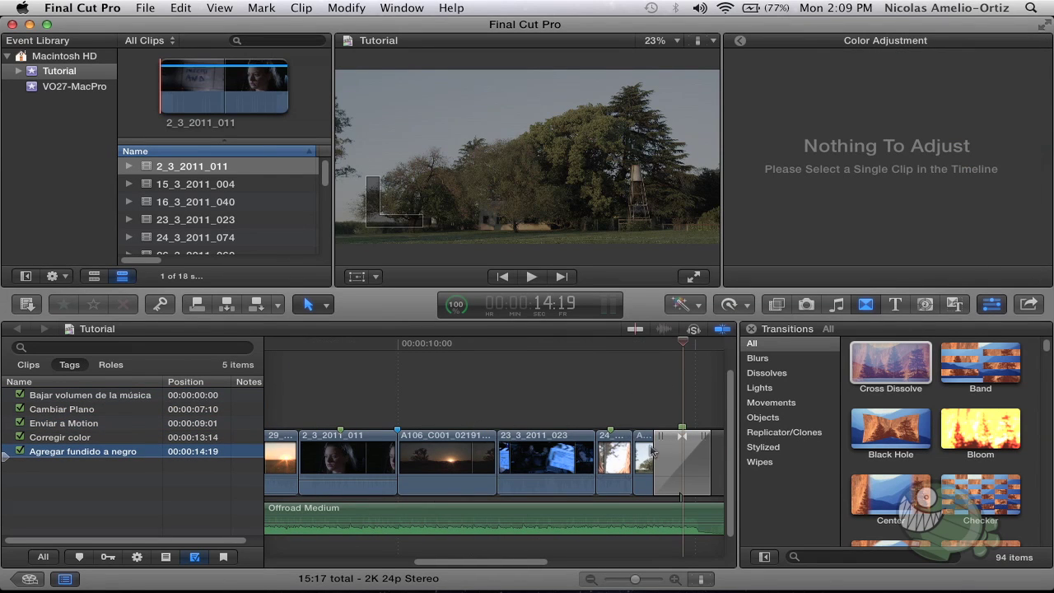
Zoom the timeline to fit the whole project and close the Transitions browser.
{"action": "left_click", "coordinate": [705, 478]}
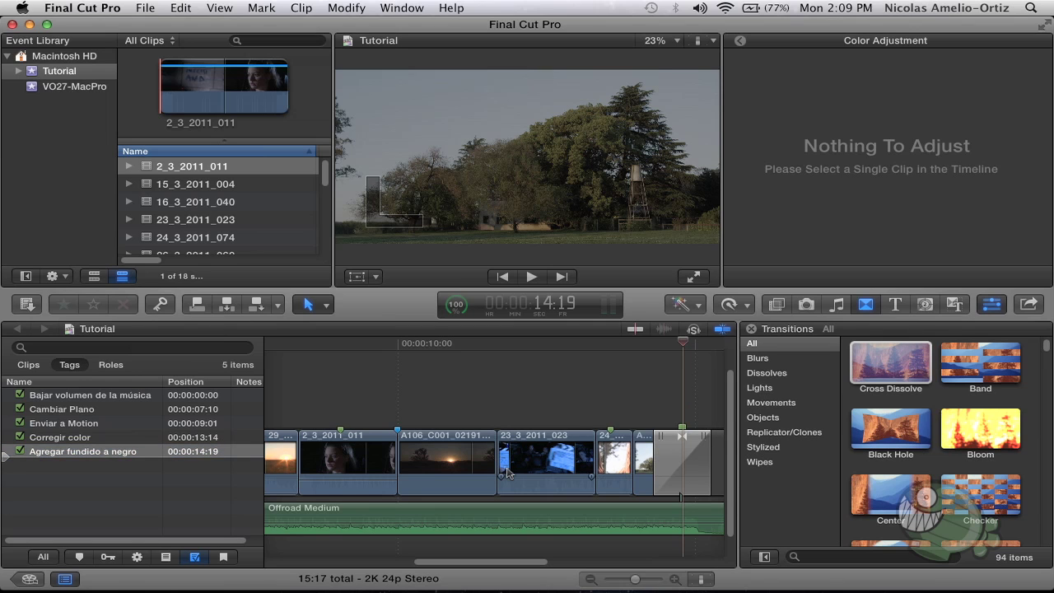
{"action": "key", "text": "shift+z"}
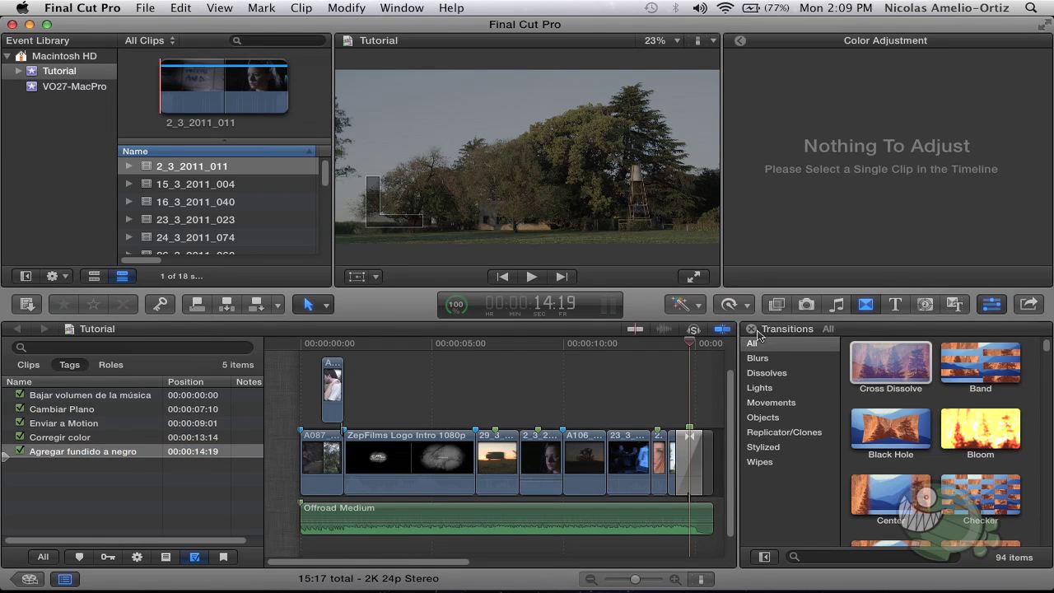
{"action": "left_click", "coordinate": [751, 329]}
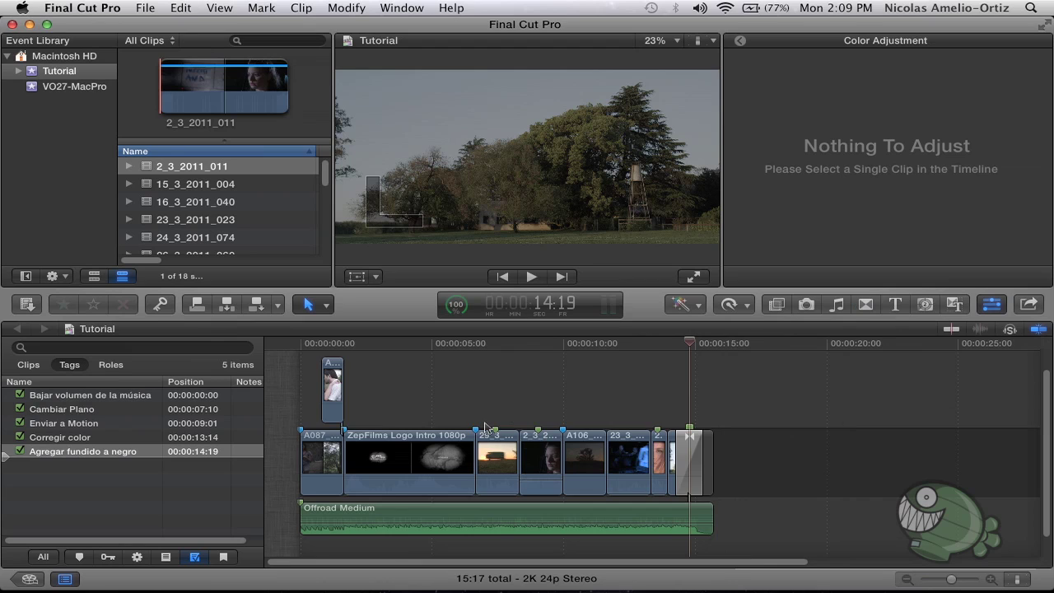
Fit the project, jump to its start, and filter tags to a marker type with none.
{"action": "key", "text": "shift+z"}
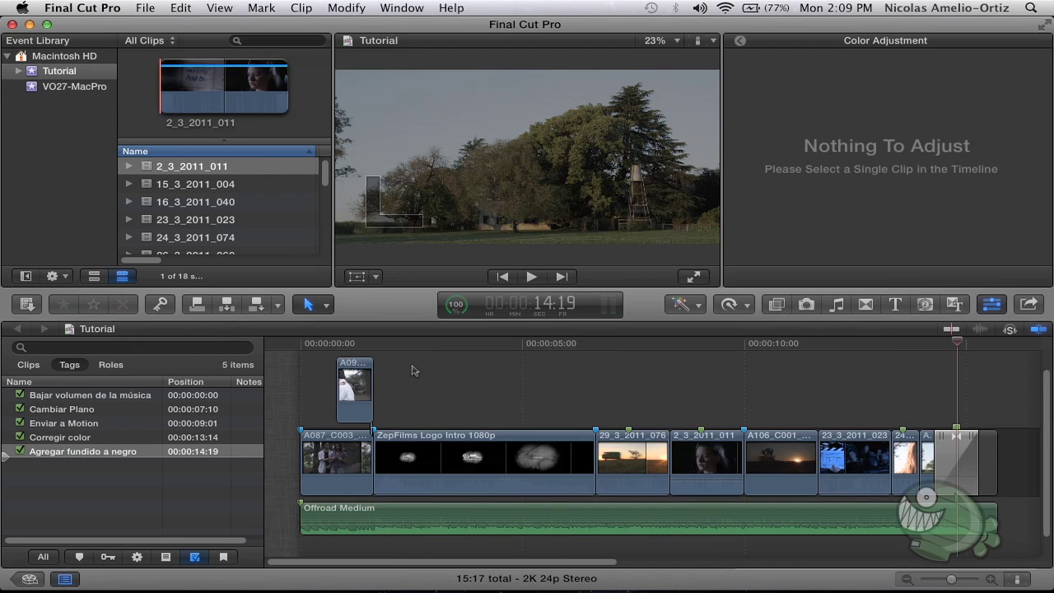
{"action": "key", "text": "Home"}
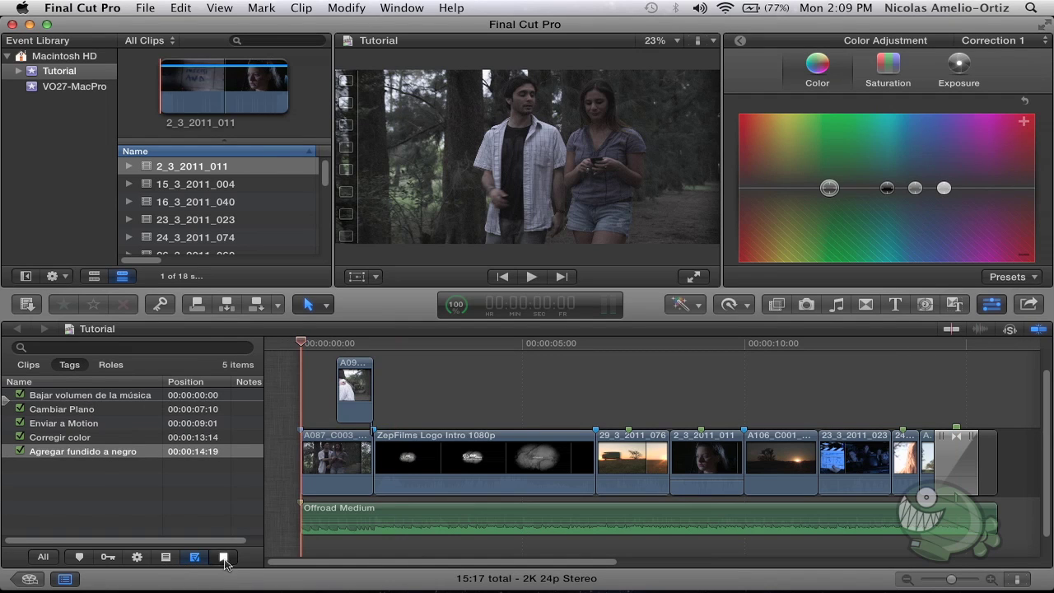
{"action": "left_click", "coordinate": [224, 558]}
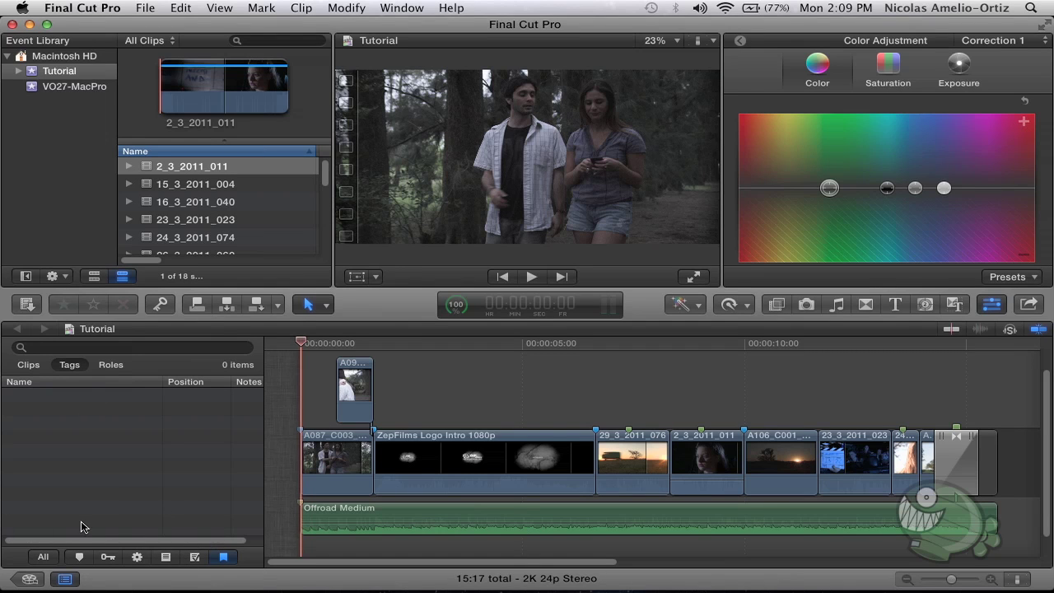
Show all 18 tags in the Tags list and scroll through them.
{"action": "left_click", "coordinate": [47, 560]}
{"action": "scroll", "coordinate": [66, 424], "scroll_direction": "down", "scroll_amount": 2}
{"action": "scroll", "coordinate": [66, 429], "scroll_direction": "down", "scroll_amount": 2}
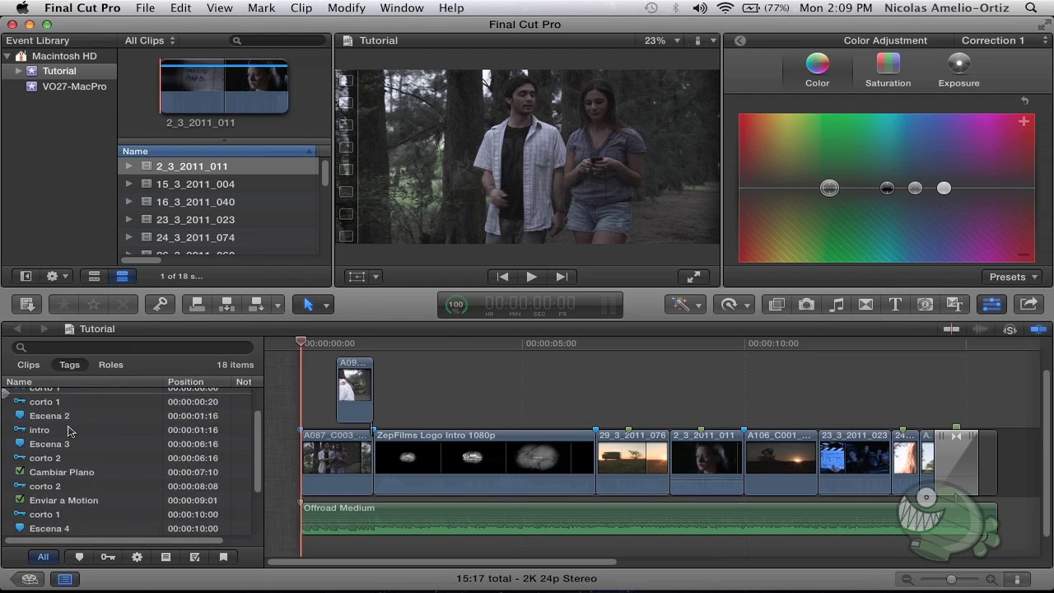
{"action": "scroll", "coordinate": [67, 424], "scroll_direction": "up", "scroll_amount": 5}
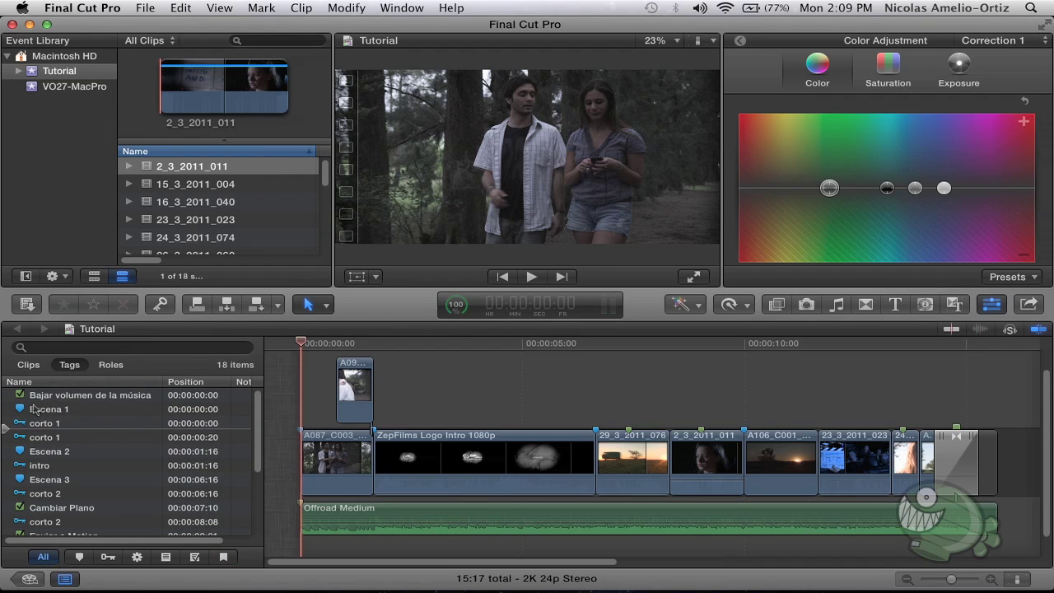
{"action": "scroll", "coordinate": [122, 494], "scroll_direction": "down", "scroll_amount": 3}
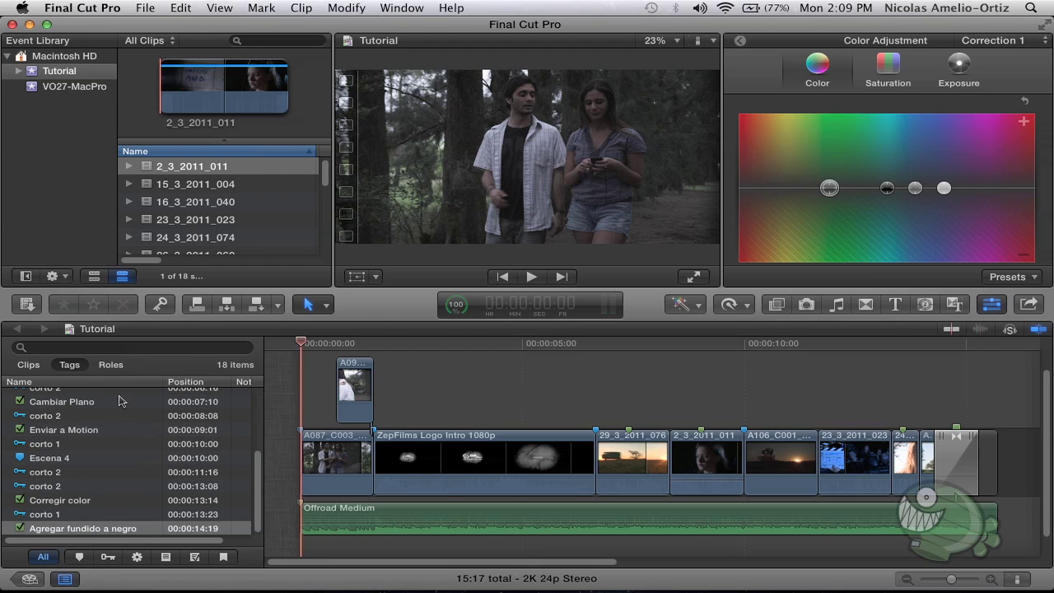
{"action": "scroll", "coordinate": [122, 401], "scroll_direction": "up", "scroll_amount": 3}
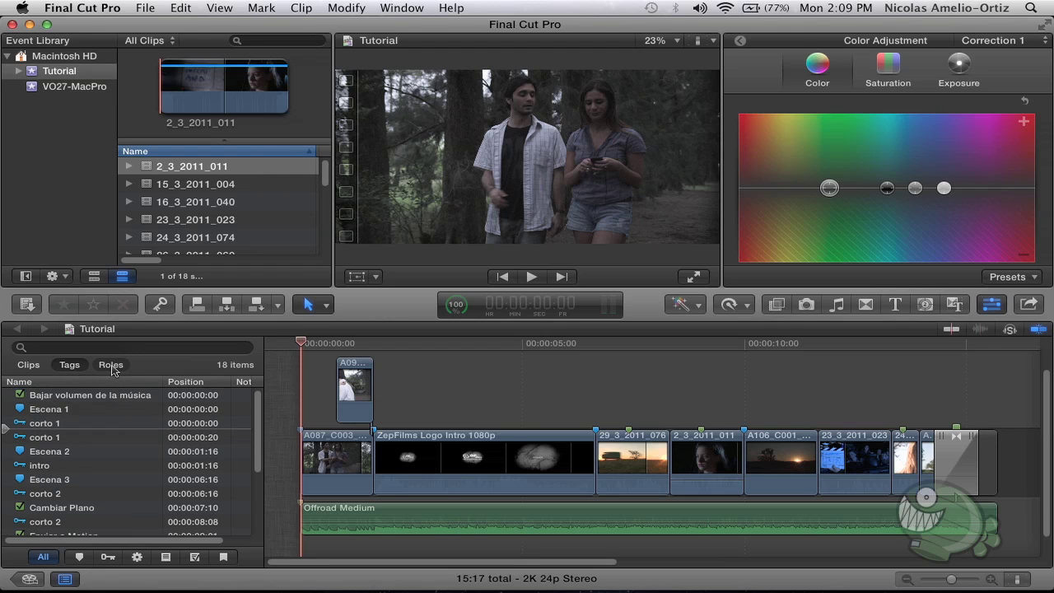
List the project's roles, select the Video role clips, then disable the Video role.
{"action": "left_click", "coordinate": [110, 366]}
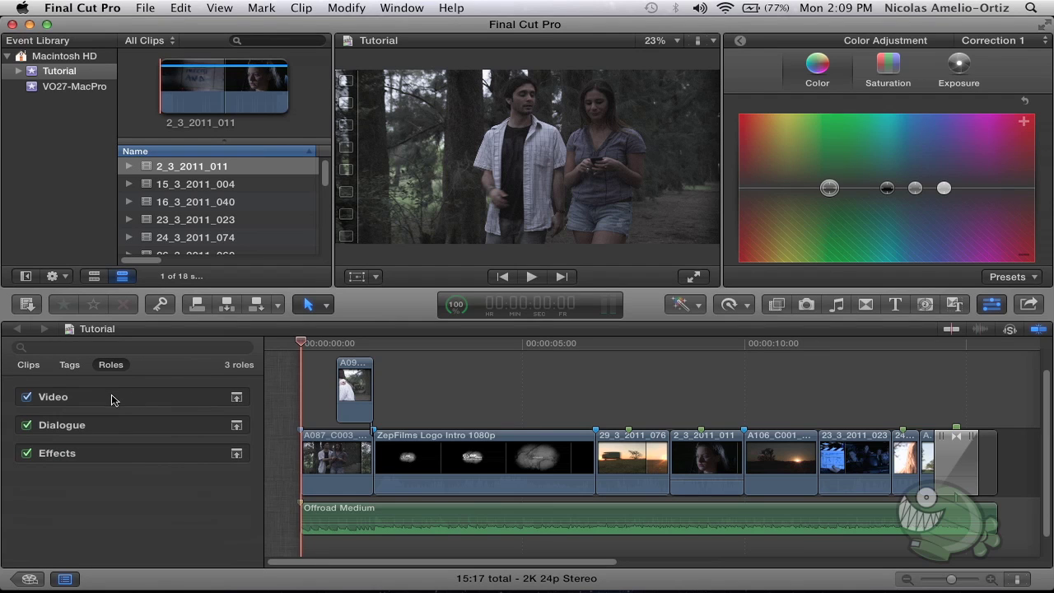
{"action": "left_click", "coordinate": [68, 399]}
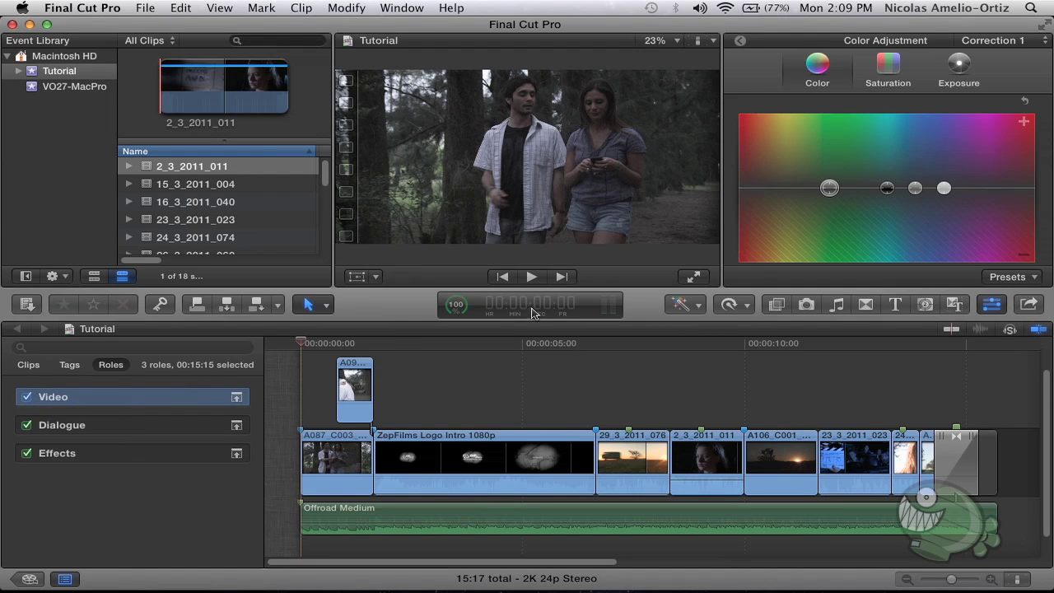
{"action": "left_click", "coordinate": [25, 398]}
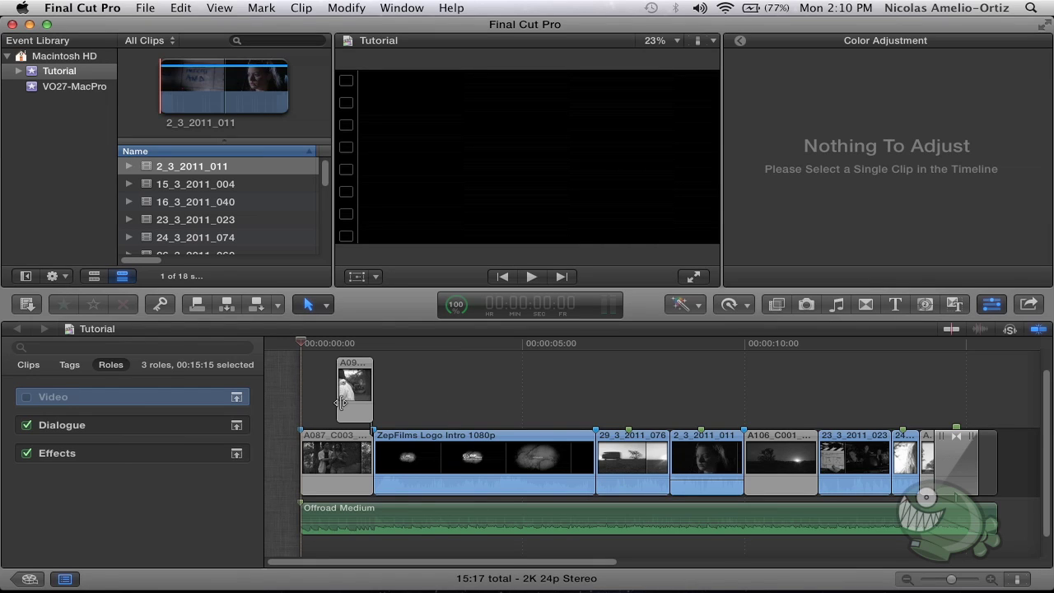
Select the Dialogue clips, re-enable the Dialogue and Video roles, then select the Effects role.
{"action": "mouse_move", "coordinate": [647, 478]}
{"action": "left_click", "coordinate": [140, 425]}
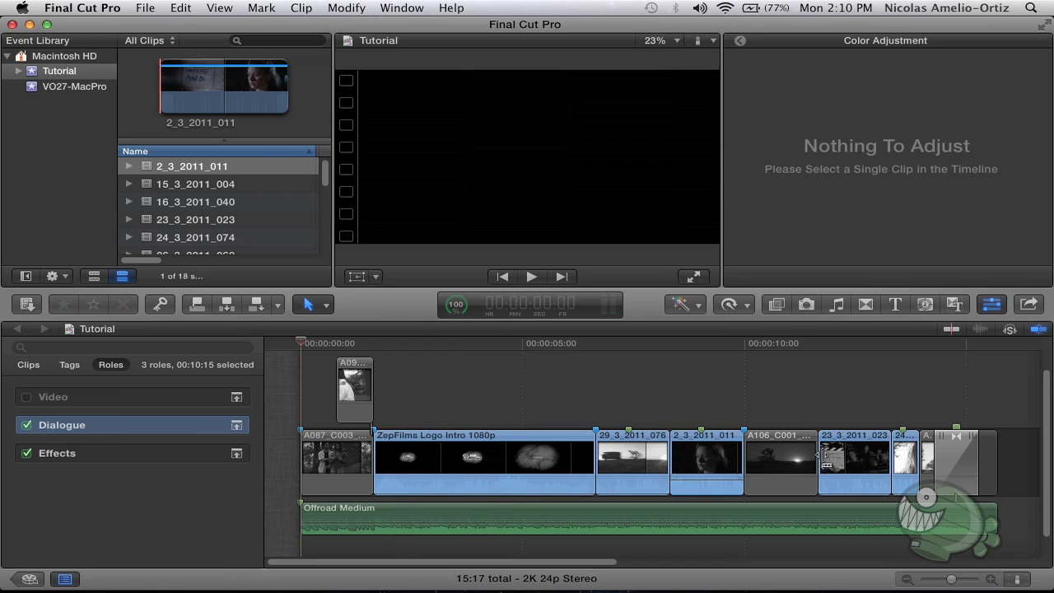
{"action": "left_click", "coordinate": [374, 343]}
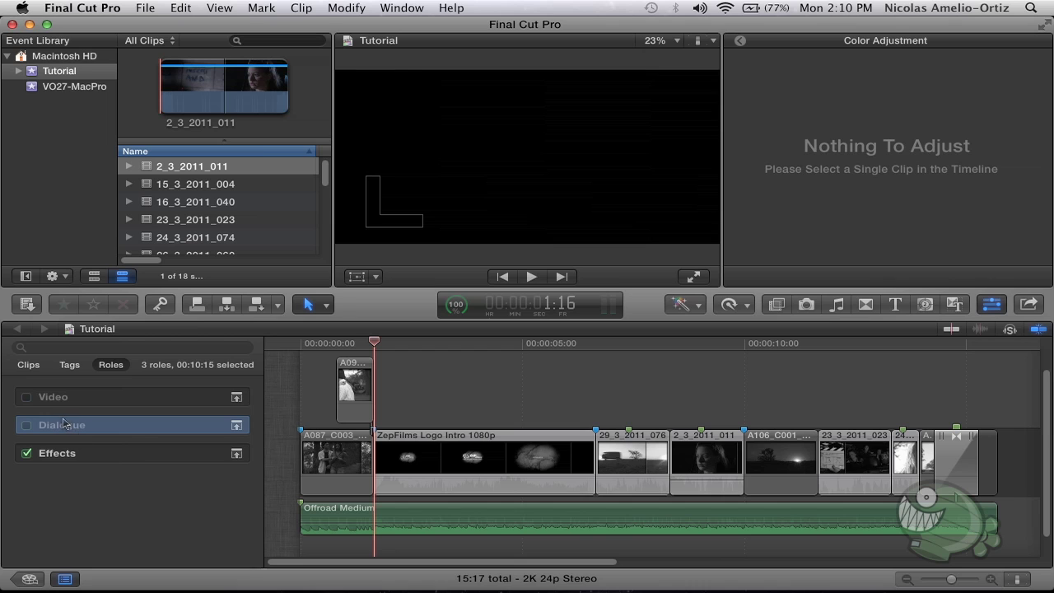
{"action": "left_click", "coordinate": [26, 425]}
{"action": "left_click", "coordinate": [27, 397]}
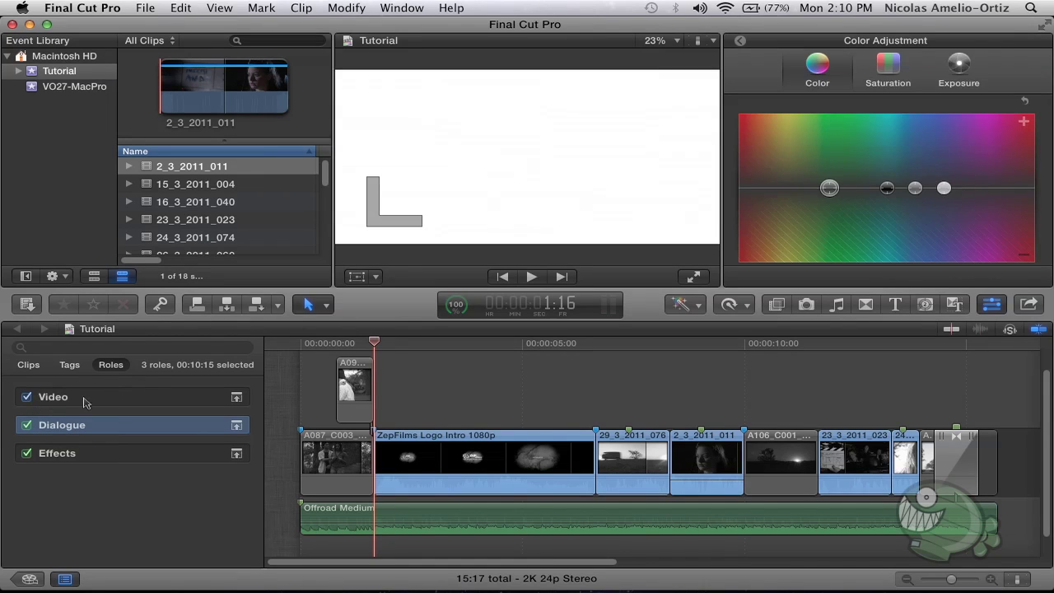
{"action": "left_click", "coordinate": [292, 348]}
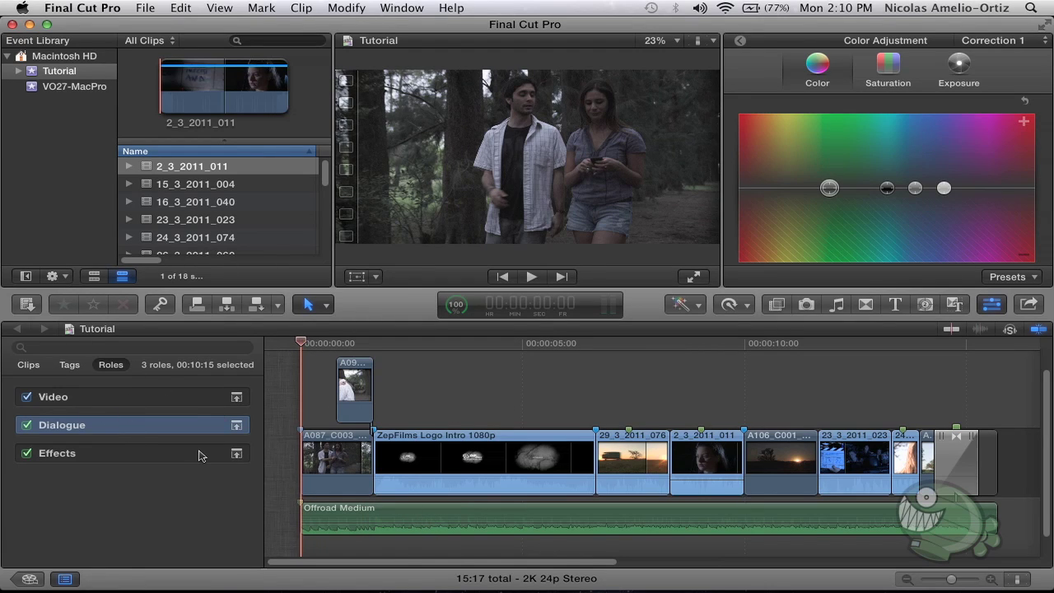
{"action": "left_click", "coordinate": [39, 459]}
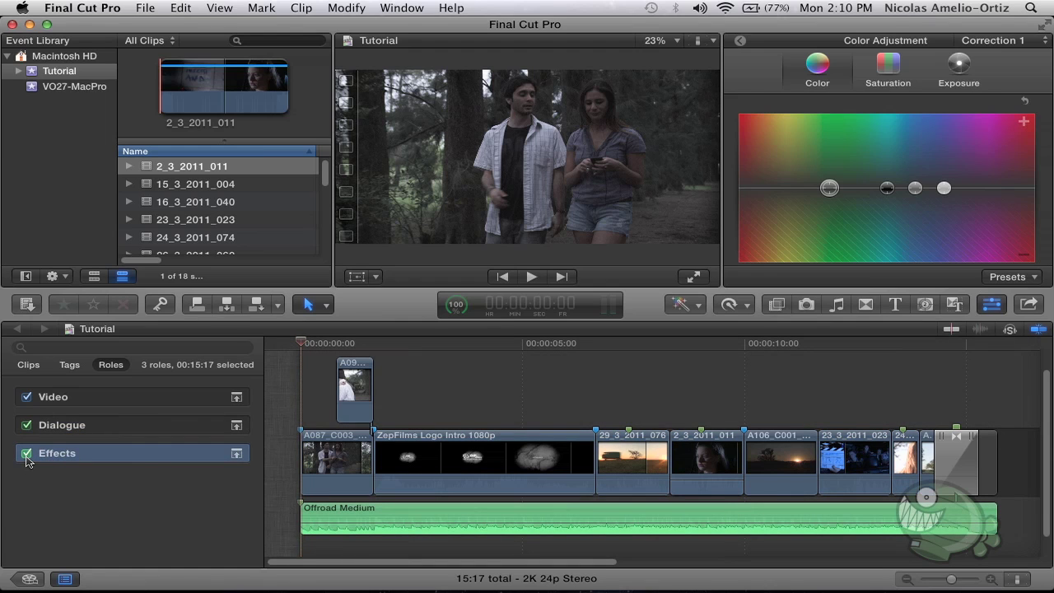
{"action": "left_click", "coordinate": [26, 454]}
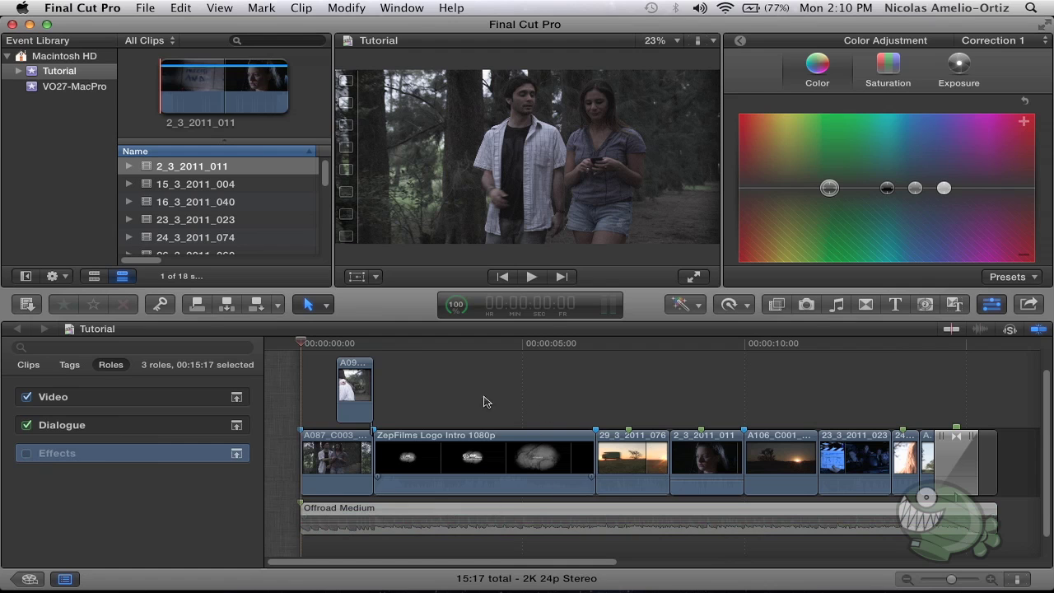
{"action": "left_click", "coordinate": [319, 344]}
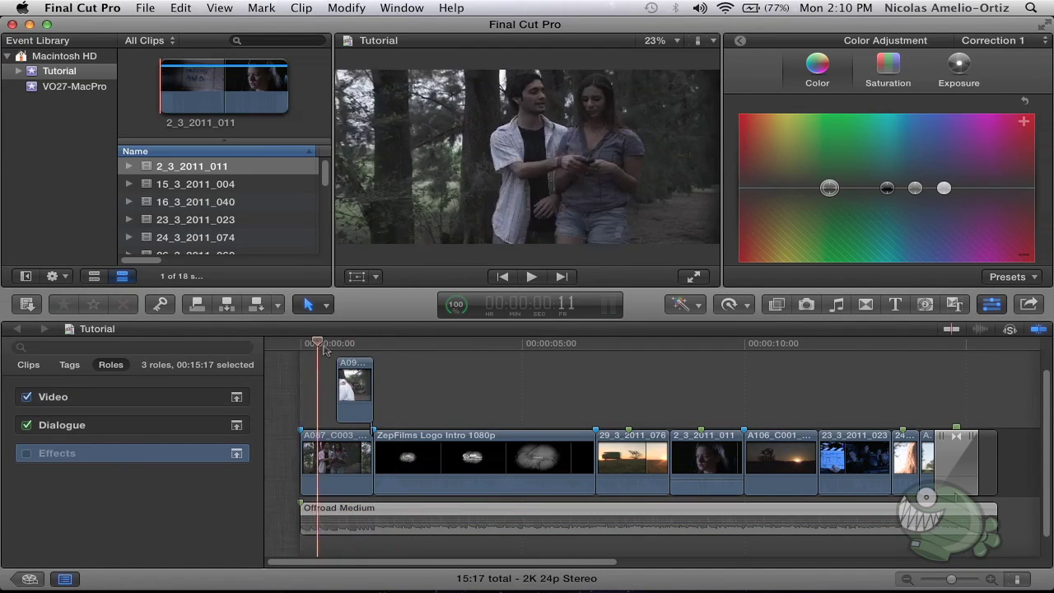
{"action": "left_click", "coordinate": [373, 344]}
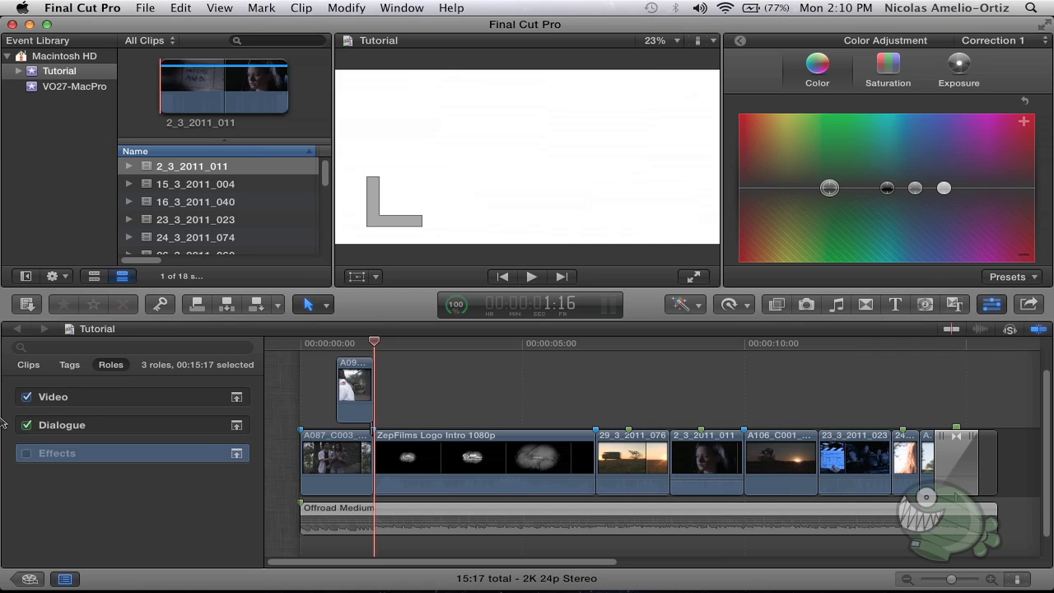
{"action": "left_click", "coordinate": [26, 425]}
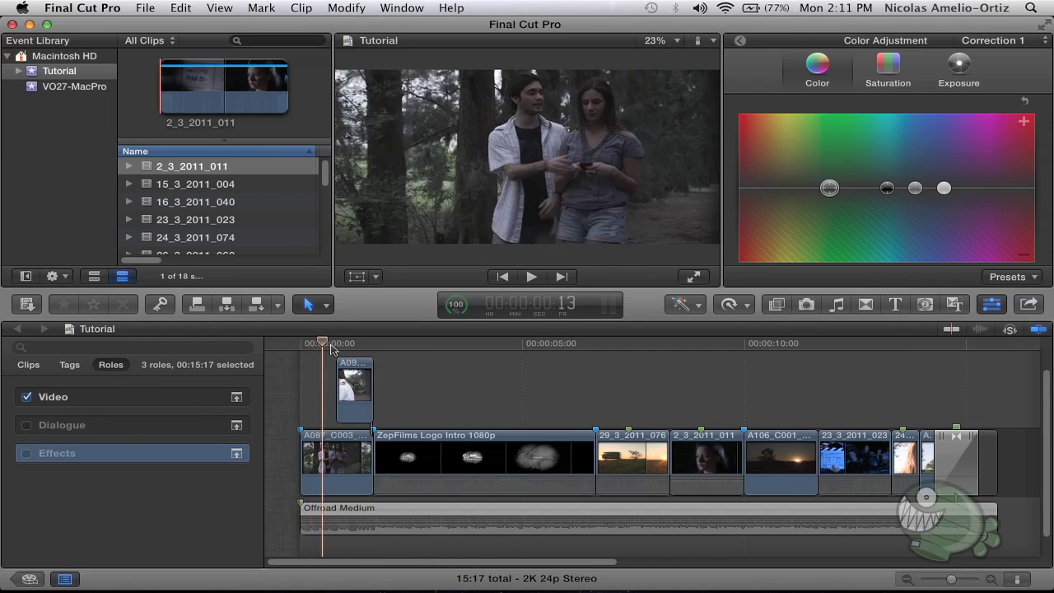
{"action": "left_click_drag", "start_coordinate": [373, 344], "coordinate": [625, 357]}
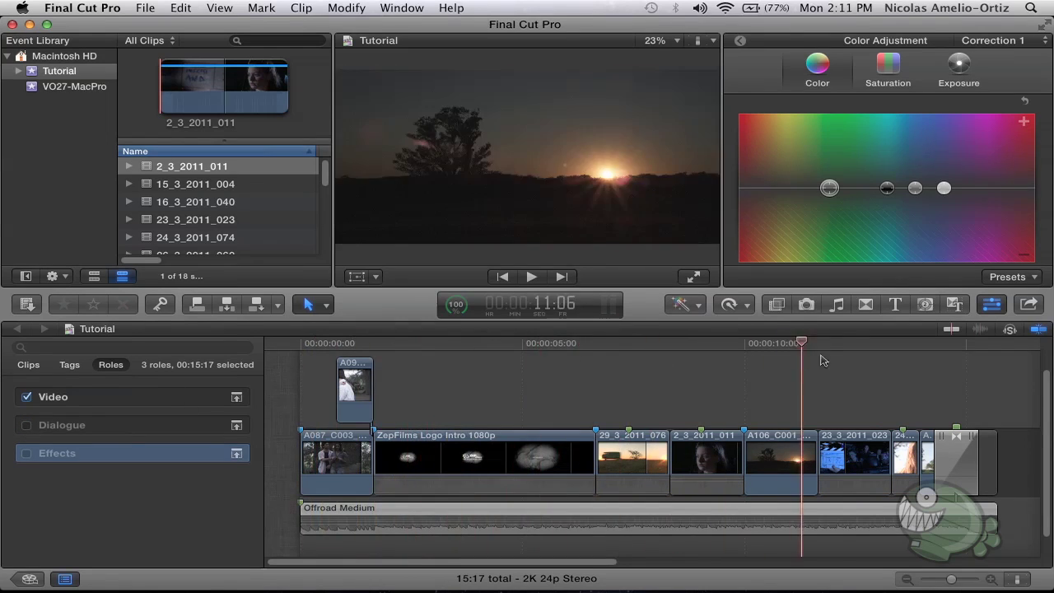
{"action": "left_click_drag", "start_coordinate": [626, 356], "coordinate": [846, 346]}
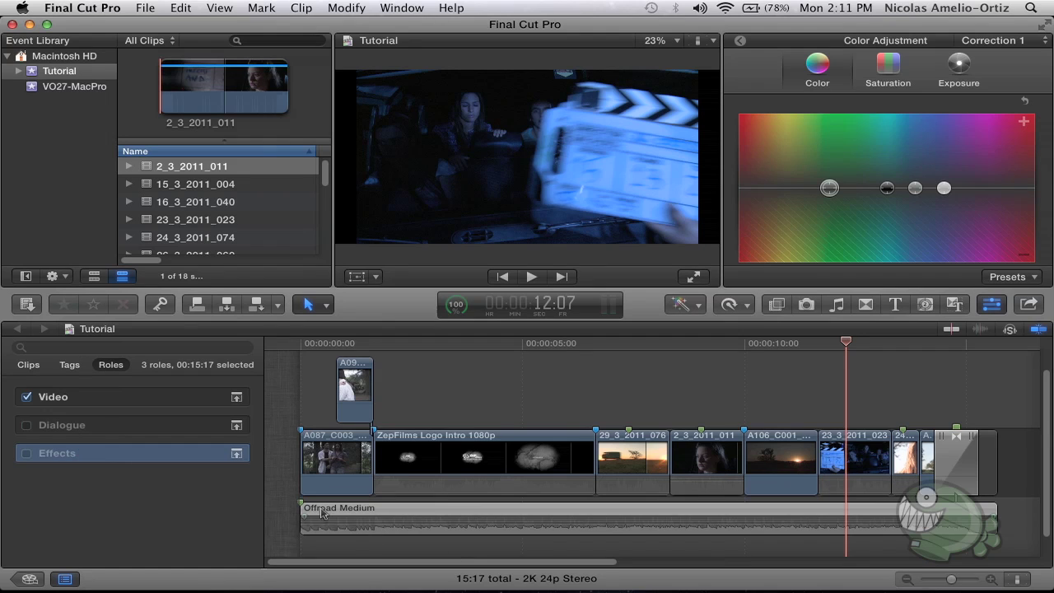
{"action": "left_click", "coordinate": [27, 425]}
{"action": "left_click", "coordinate": [26, 453]}
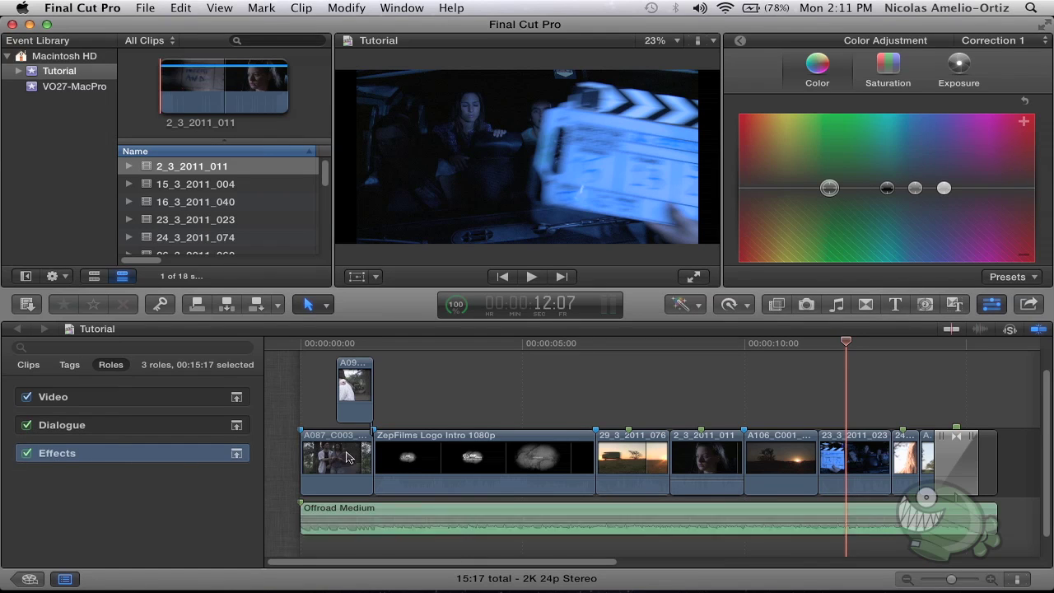
{"action": "mouse_move", "coordinate": [306, 344]}
{"action": "left_mouse_down"}
{"action": "mouse_move", "coordinate": [425, 348]}
{"action": "mouse_move", "coordinate": [233, 365]}
{"action": "left_mouse_up"}
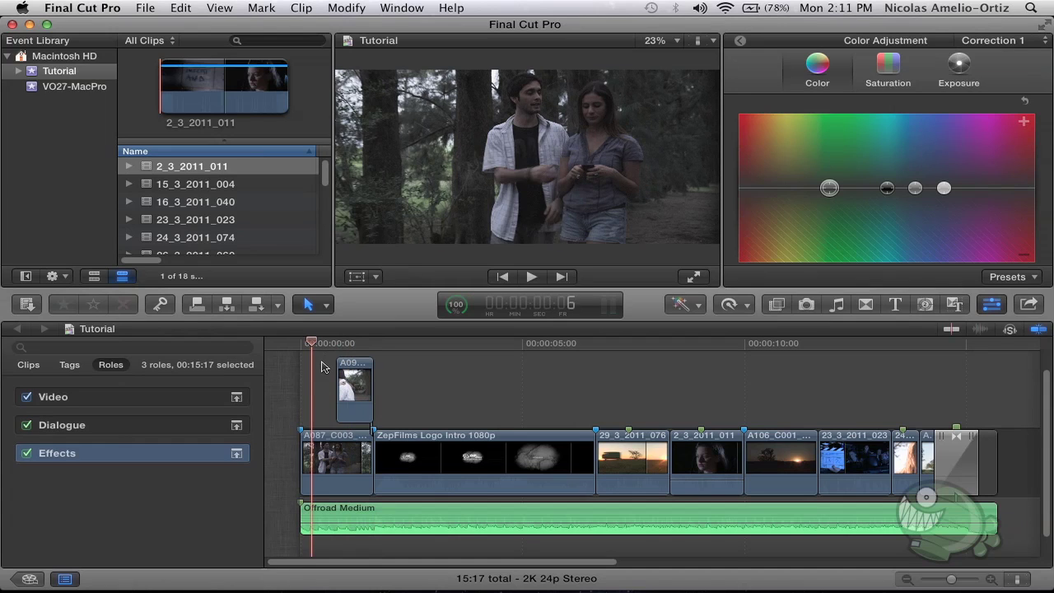